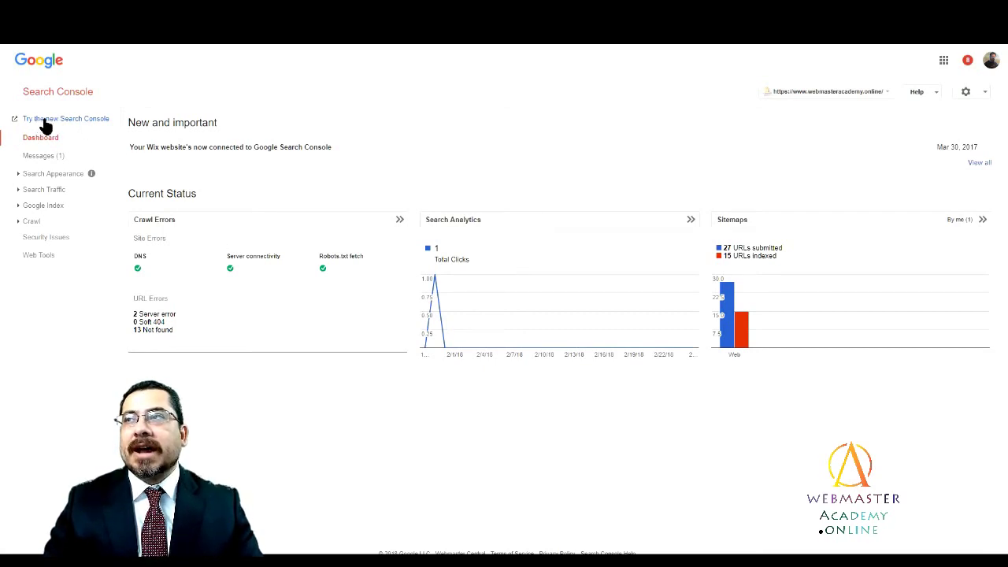
Switch to the new Search Console and review the Performance, Index coverage and Enhancements cards on the Status page
{"action": "left_click", "coordinate": [100, 122]}
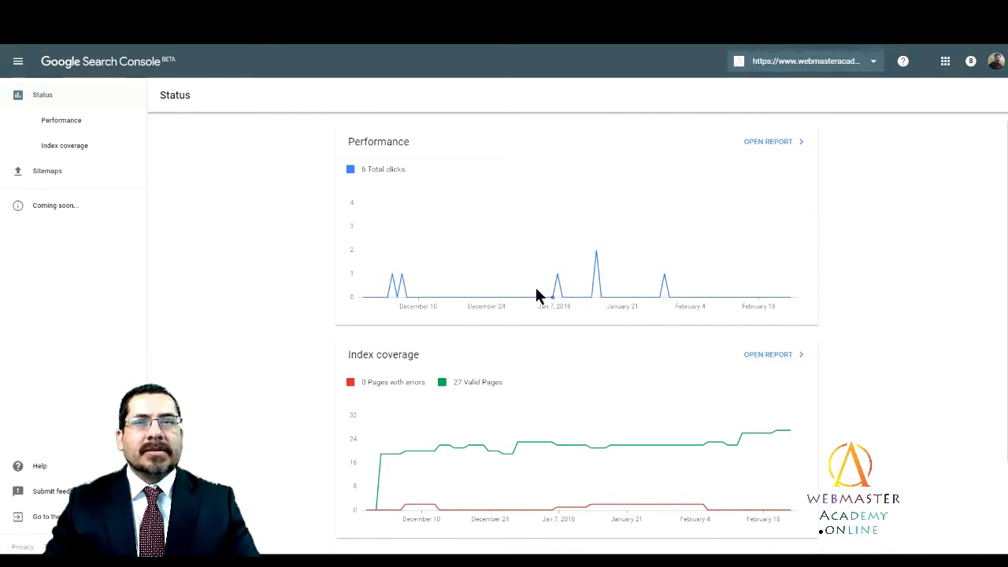
{"action": "mouse_move", "coordinate": [401, 278]}
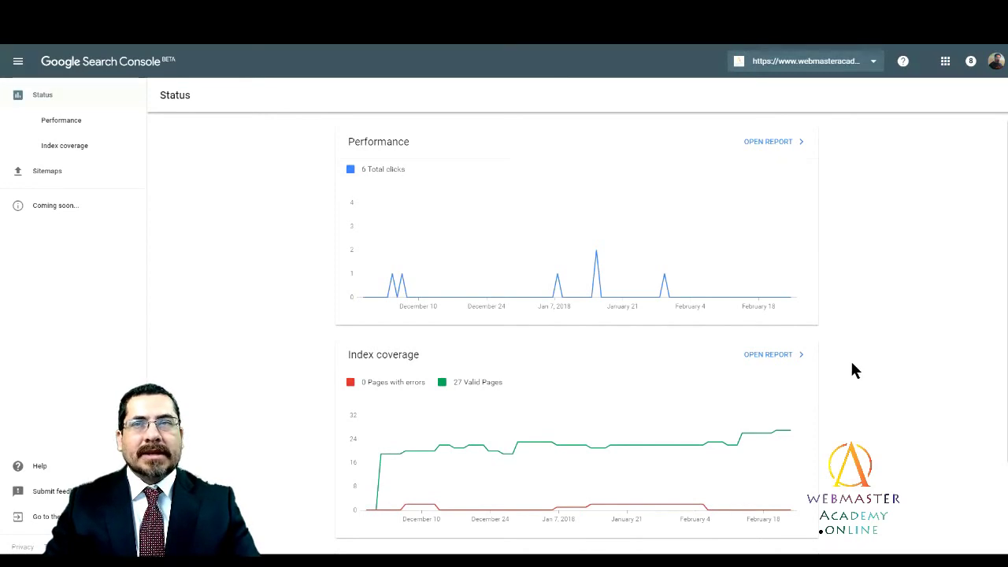
{"action": "scroll", "coordinate": [853, 365], "scroll_direction": "down", "scroll_amount": 3}
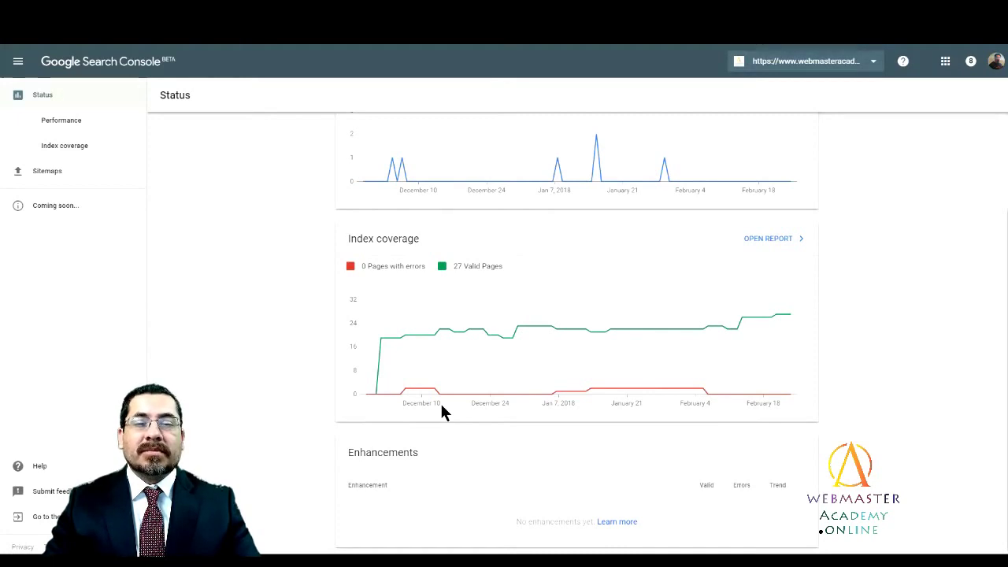
{"action": "scroll", "coordinate": [370, 441], "scroll_direction": "up", "scroll_amount": 3}
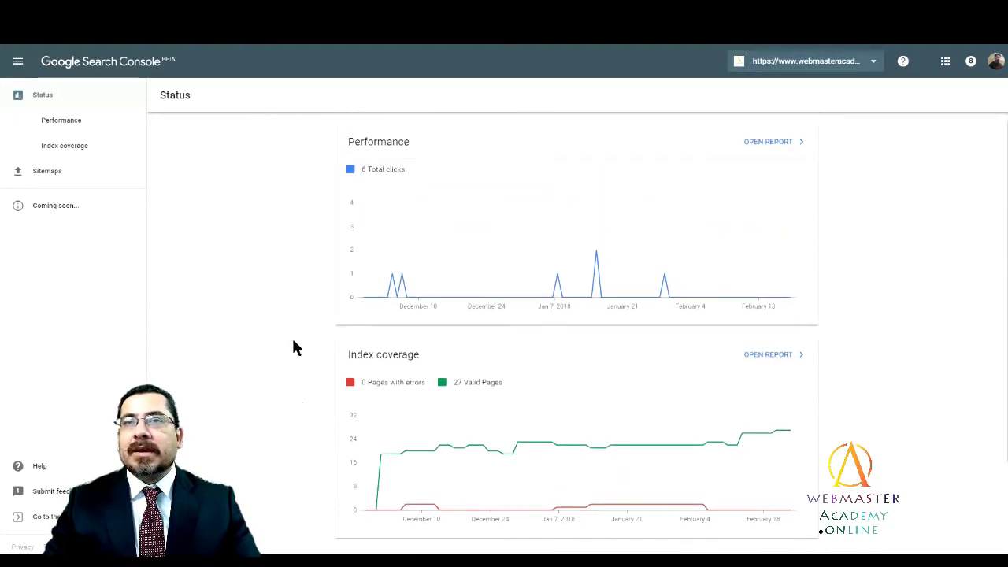
Open the Performance report and chart only the Total clicks metric
{"action": "left_click", "coordinate": [61, 122]}
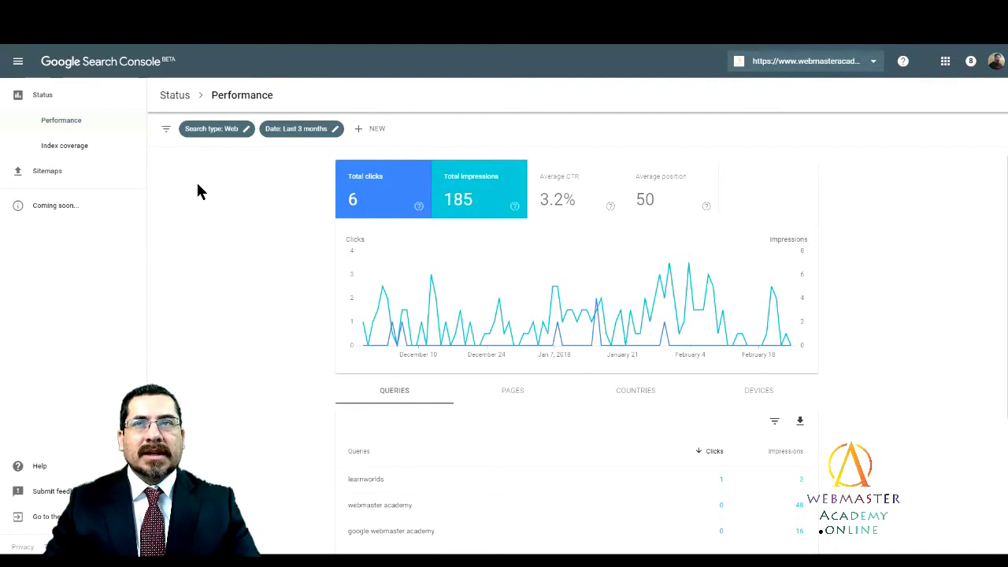
{"action": "left_click", "coordinate": [455, 213]}
{"action": "left_click", "coordinate": [389, 208]}
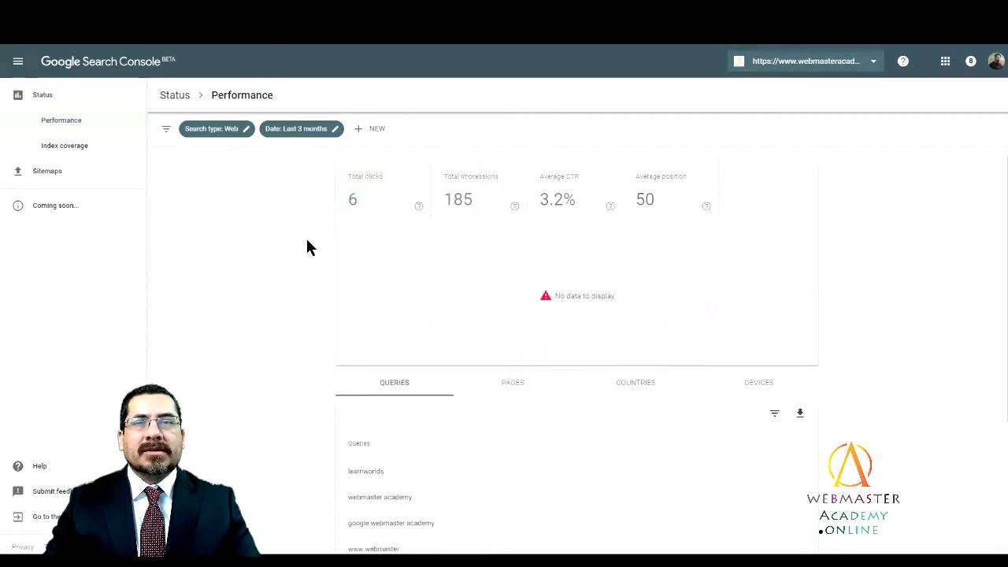
{"action": "left_click", "coordinate": [387, 201]}
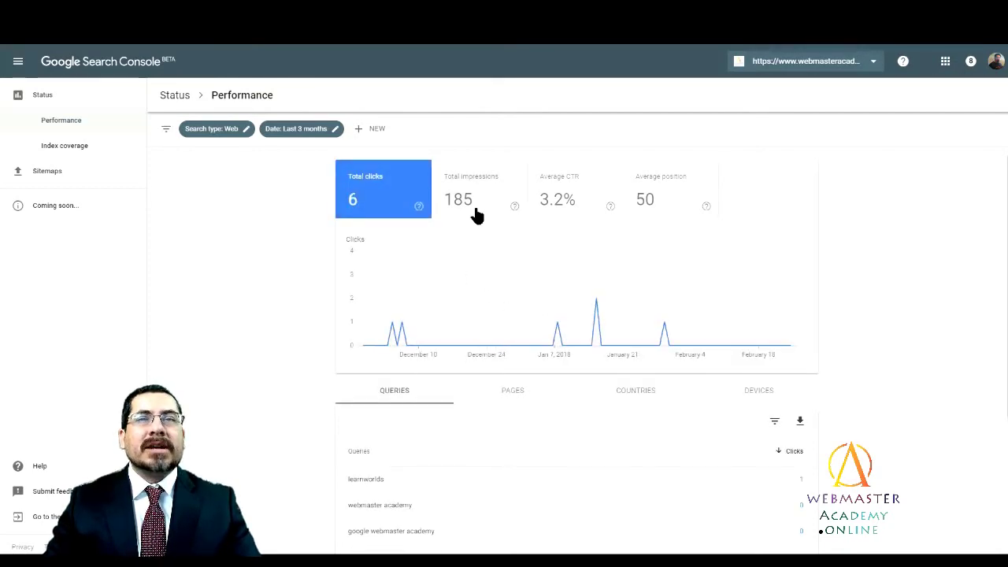
Read the explanation of Total impressions and add that metric to the chart alongside Total clicks
{"action": "mouse_move", "coordinate": [514, 208]}
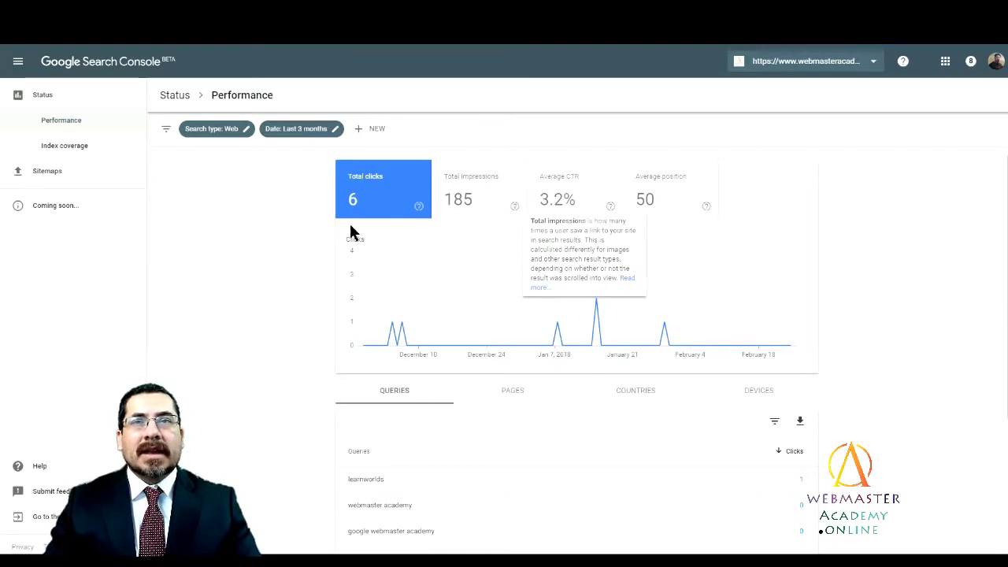
{"action": "left_click", "coordinate": [484, 207]}
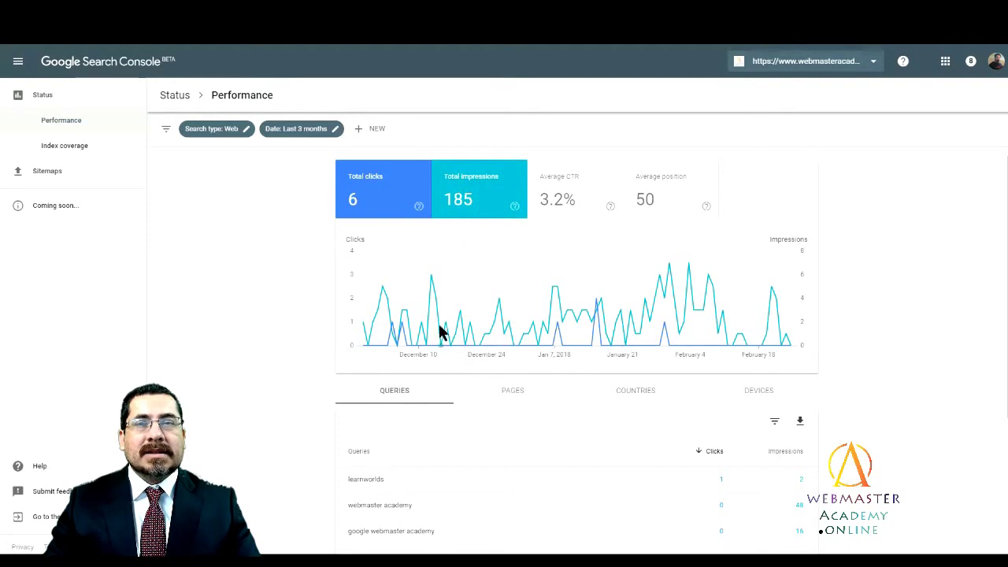
{"action": "mouse_move", "coordinate": [434, 323]}
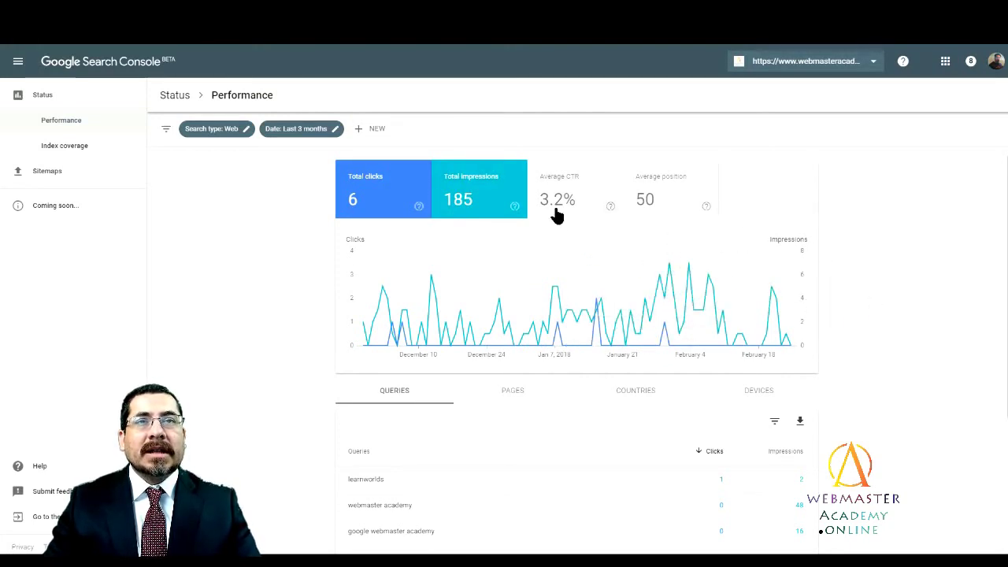
Read the explanation of Average CTR and isolate that metric on the performance chart
{"action": "mouse_move", "coordinate": [612, 206]}
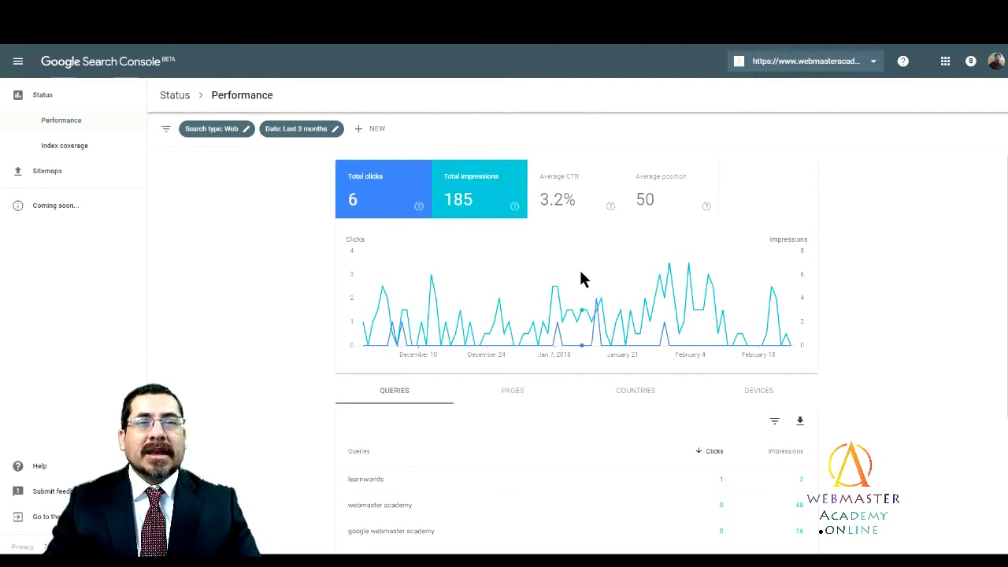
{"action": "left_click", "coordinate": [569, 204]}
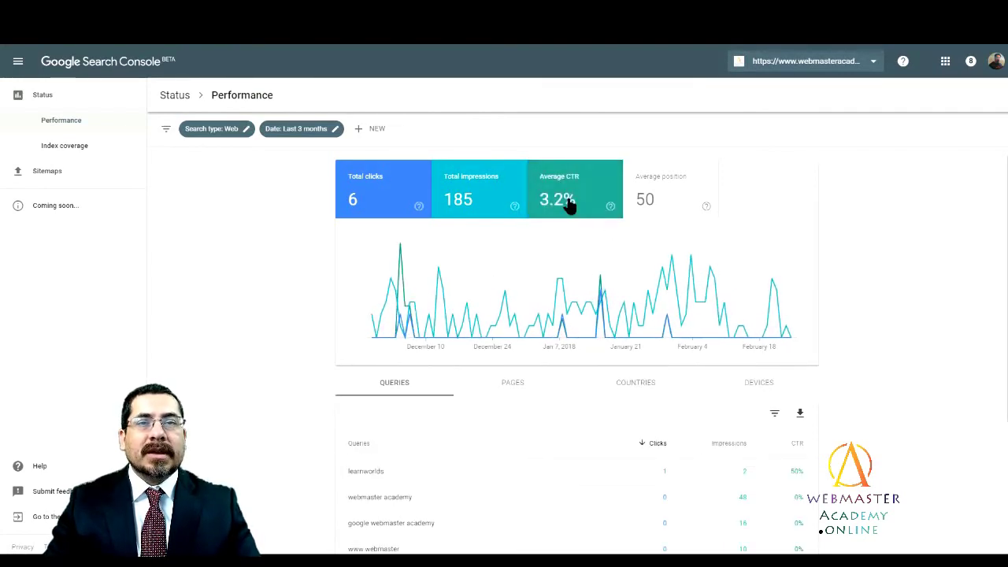
{"action": "left_click", "coordinate": [507, 209]}
{"action": "left_click", "coordinate": [400, 206]}
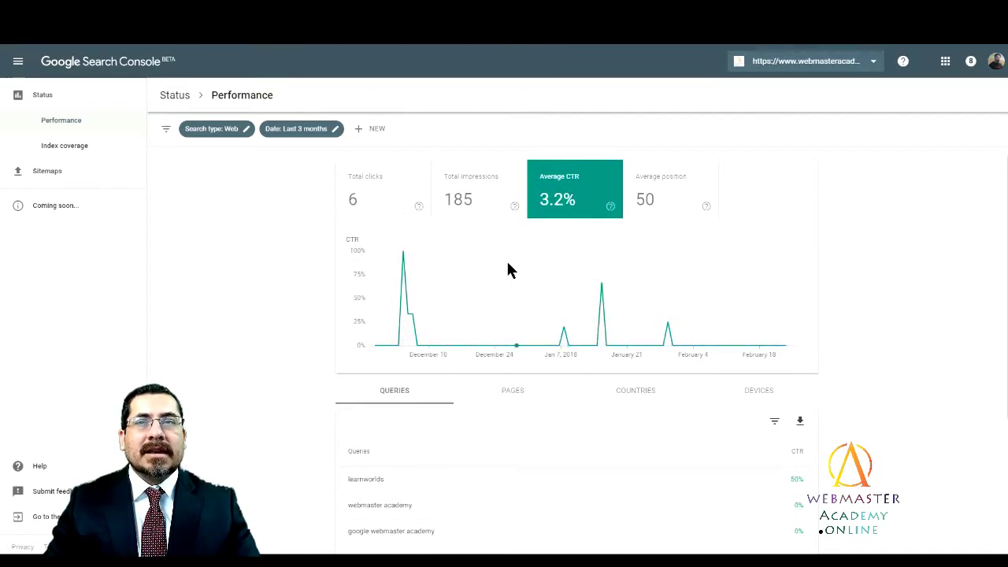
Add Total impressions, Total clicks and Average position to the chart alongside Average CTR
{"action": "left_click", "coordinate": [488, 191]}
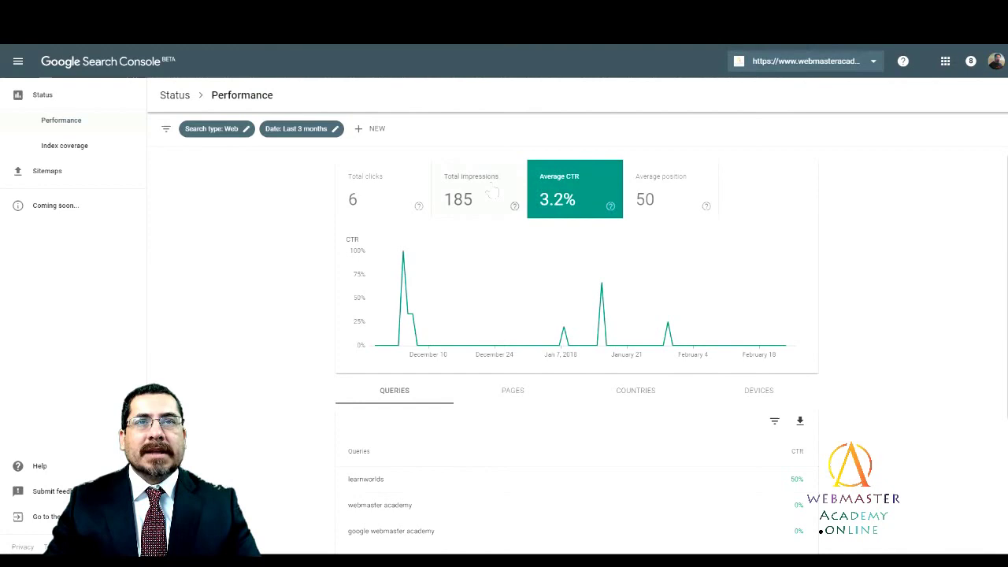
{"action": "left_click", "coordinate": [384, 187]}
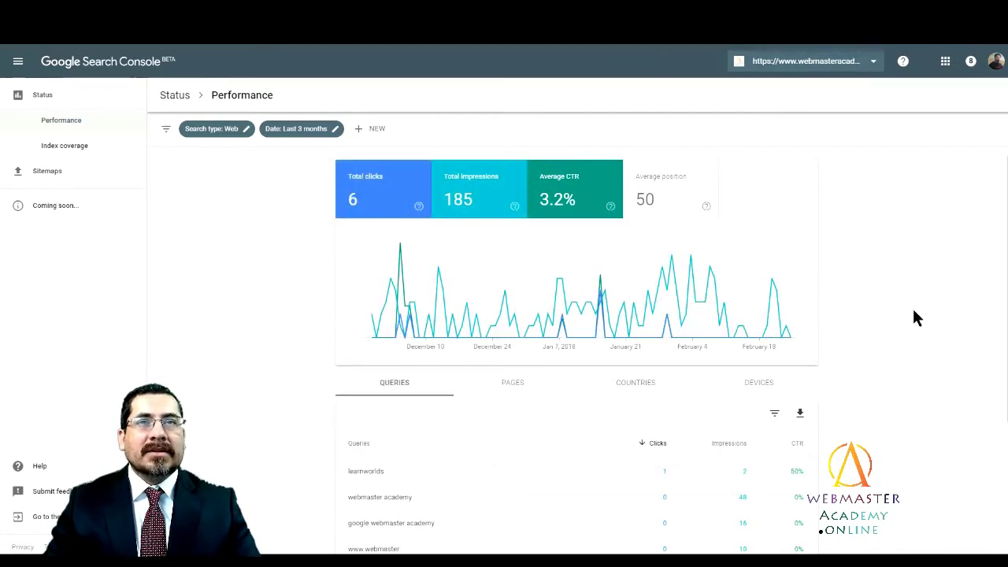
{"action": "left_click", "coordinate": [670, 209]}
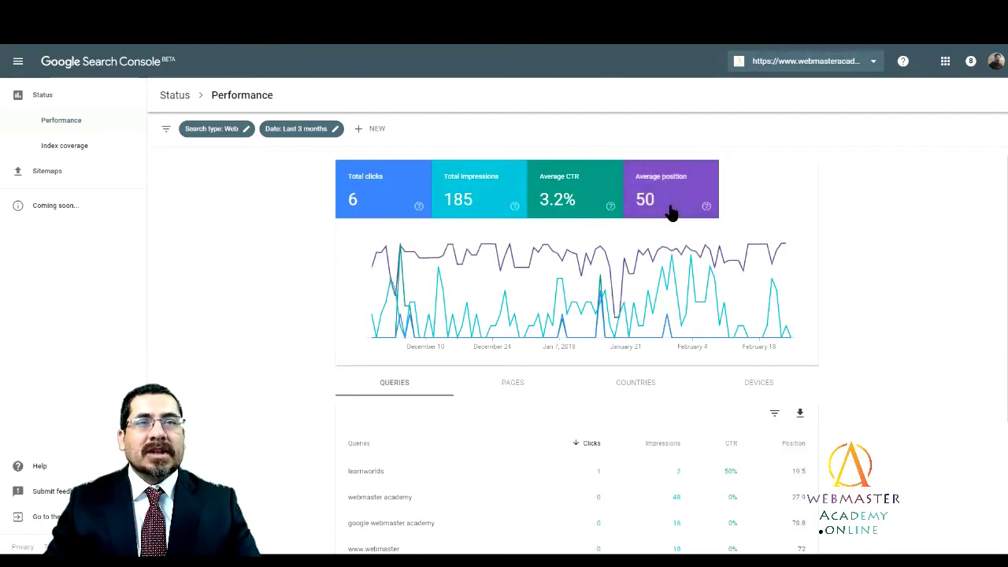
Isolate Average position on the chart and inspect its daily values
{"action": "left_click", "coordinate": [548, 179]}
{"action": "left_click", "coordinate": [492, 182]}
{"action": "left_click", "coordinate": [373, 183]}
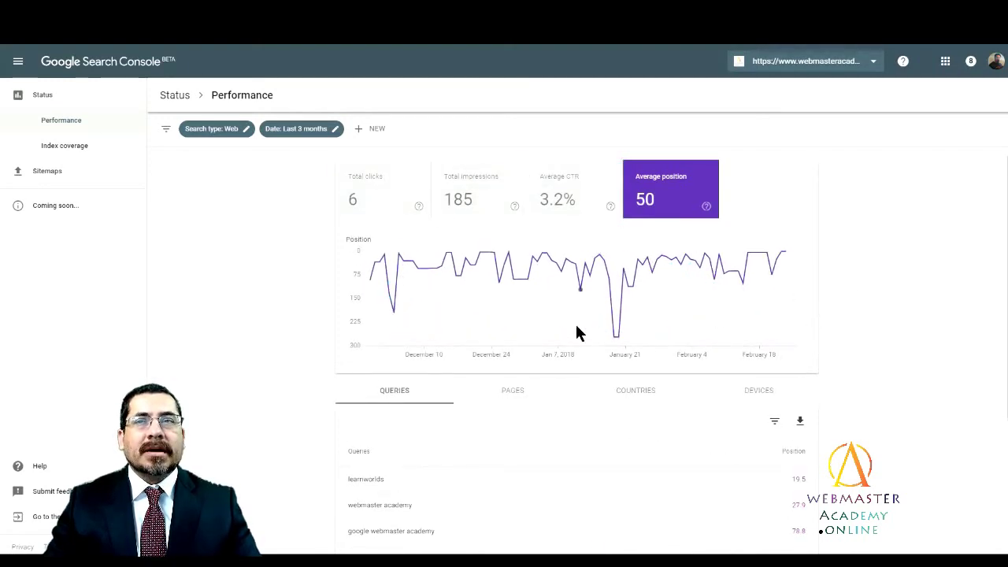
{"action": "mouse_move", "coordinate": [558, 330]}
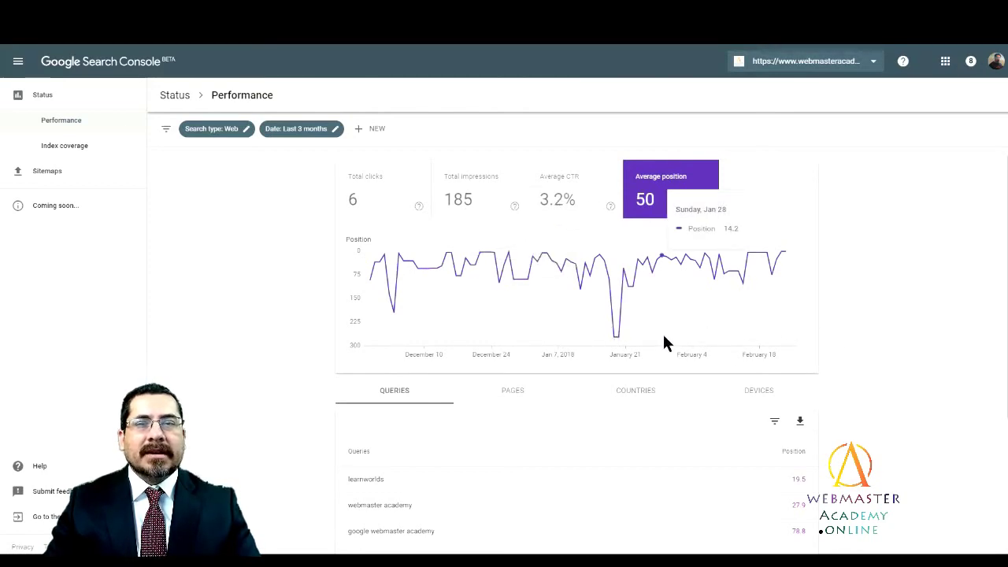
Bring Average CTR, Total impressions and Total clicks back onto the chart with Average position
{"action": "left_click", "coordinate": [567, 209]}
{"action": "left_click", "coordinate": [449, 203]}
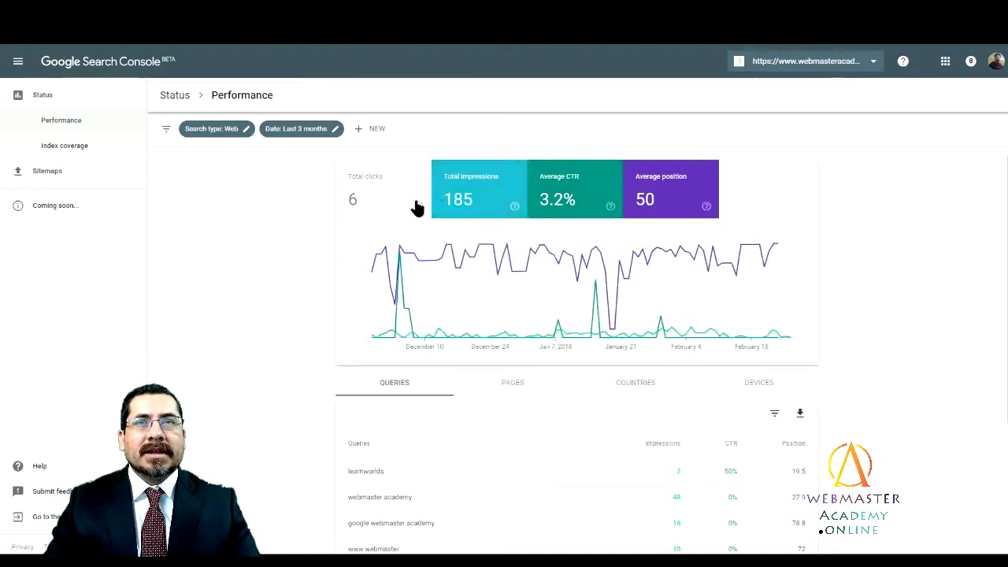
{"action": "left_click", "coordinate": [409, 212]}
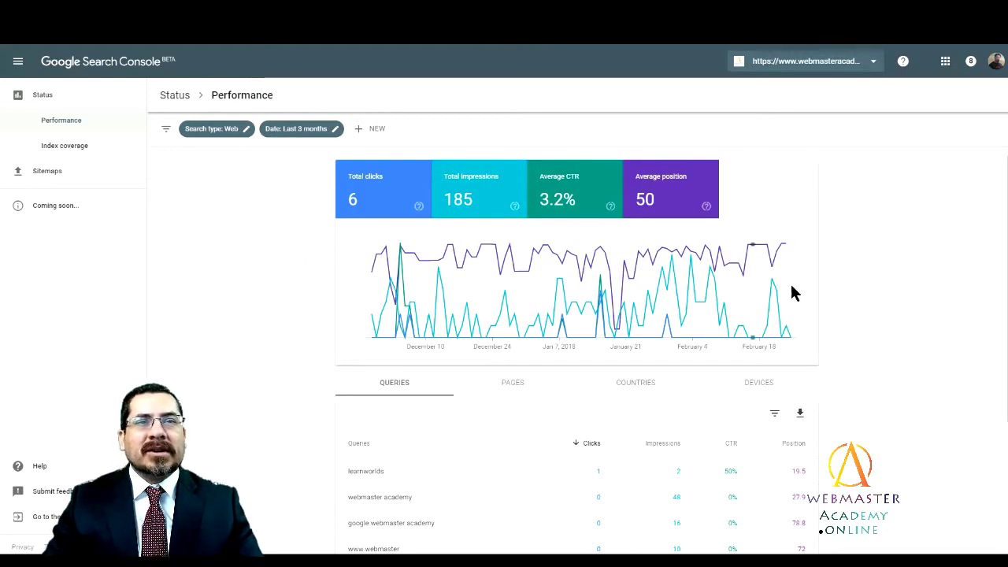
Hide Average position, Average CTR and Total impressions so that the chart shows only Total clicks
{"action": "left_click", "coordinate": [648, 193]}
{"action": "left_click", "coordinate": [542, 197]}
{"action": "left_click", "coordinate": [462, 202]}
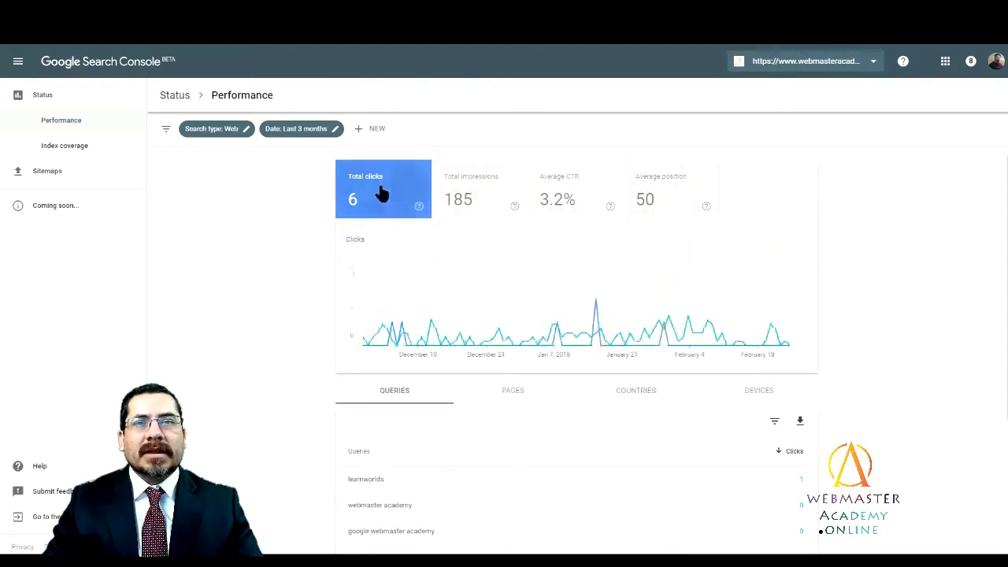
{"action": "left_click", "coordinate": [383, 196]}
{"action": "left_click", "coordinate": [385, 207]}
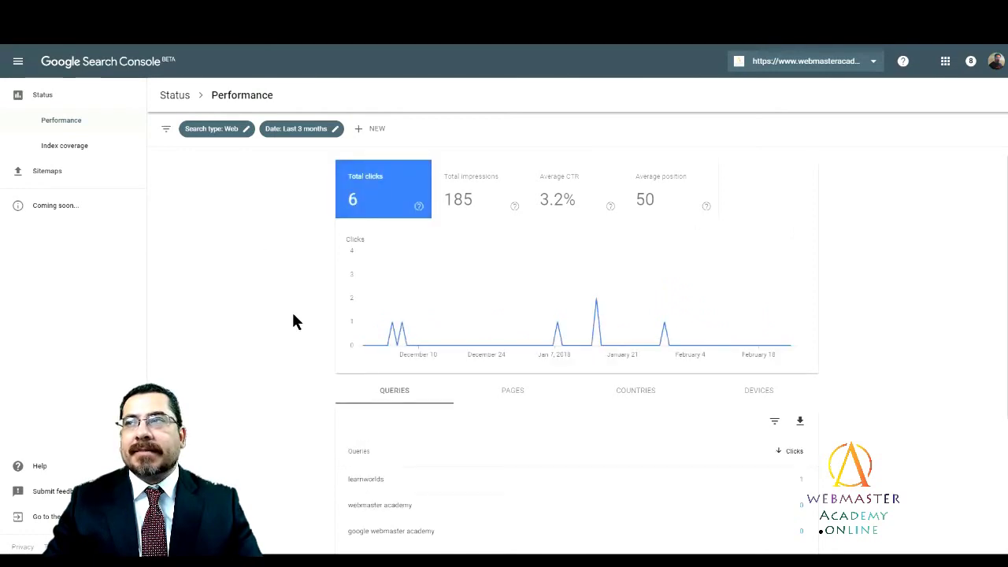
Examine the Queries table, sorting it by clicks in ascending order and back in descending order
{"action": "scroll", "coordinate": [290, 318], "scroll_direction": "down", "scroll_amount": 1}
{"action": "scroll", "coordinate": [290, 320], "scroll_direction": "up", "scroll_amount": 1}
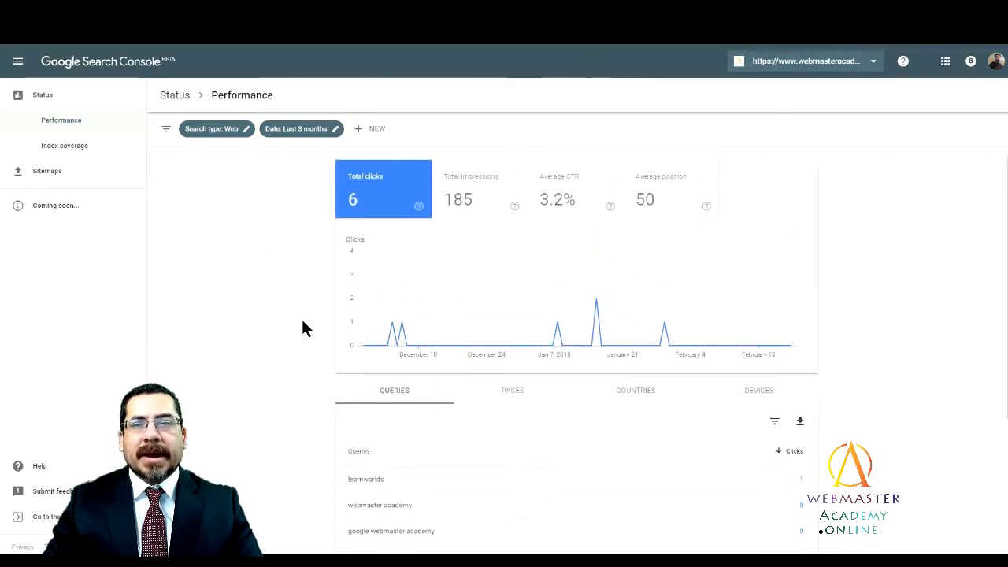
{"action": "scroll", "coordinate": [311, 333], "scroll_direction": "down", "scroll_amount": 1}
{"action": "scroll", "coordinate": [319, 337], "scroll_direction": "down", "scroll_amount": 1}
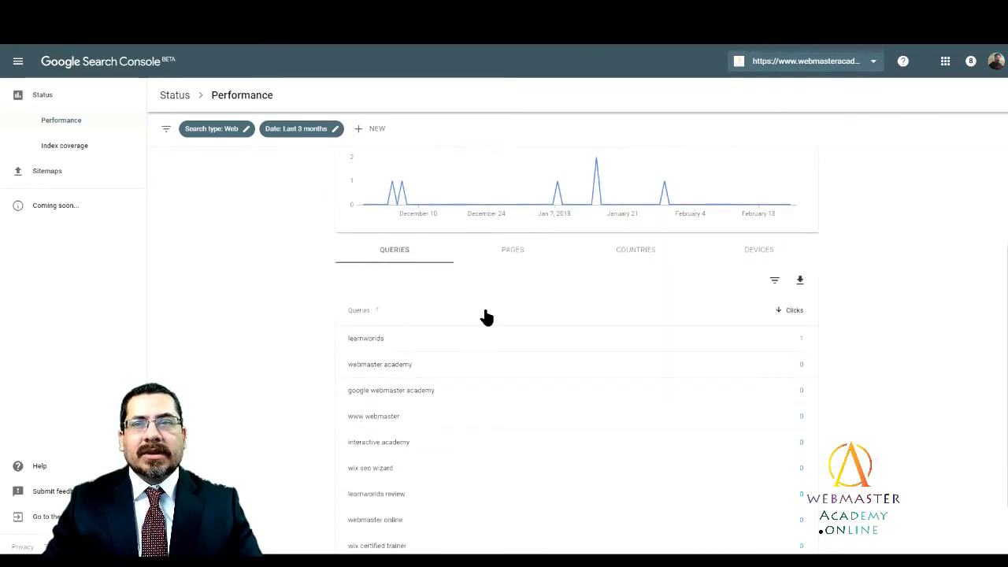
{"action": "scroll", "coordinate": [488, 318], "scroll_direction": "down", "scroll_amount": 1}
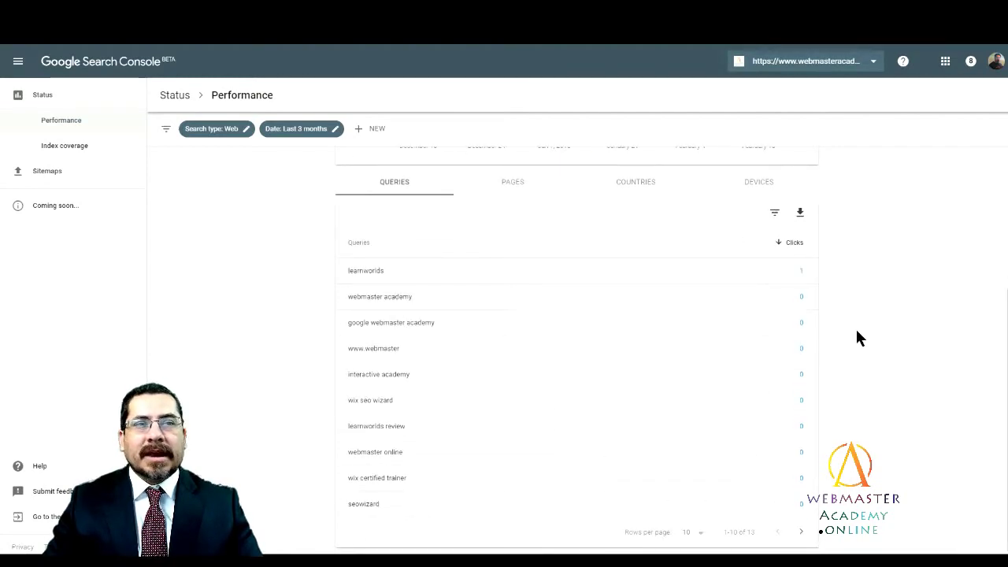
{"action": "left_click", "coordinate": [791, 244]}
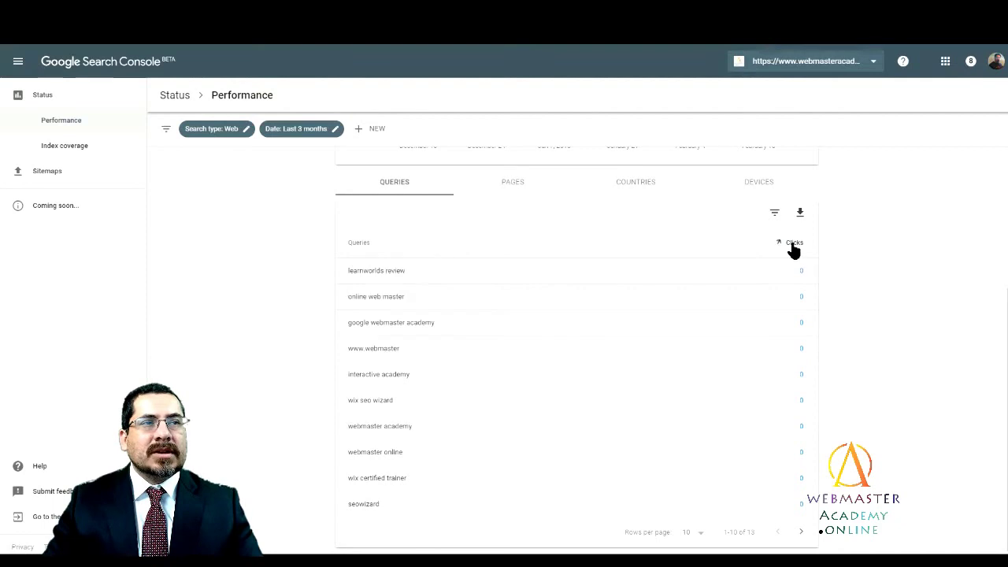
{"action": "left_click", "coordinate": [793, 244]}
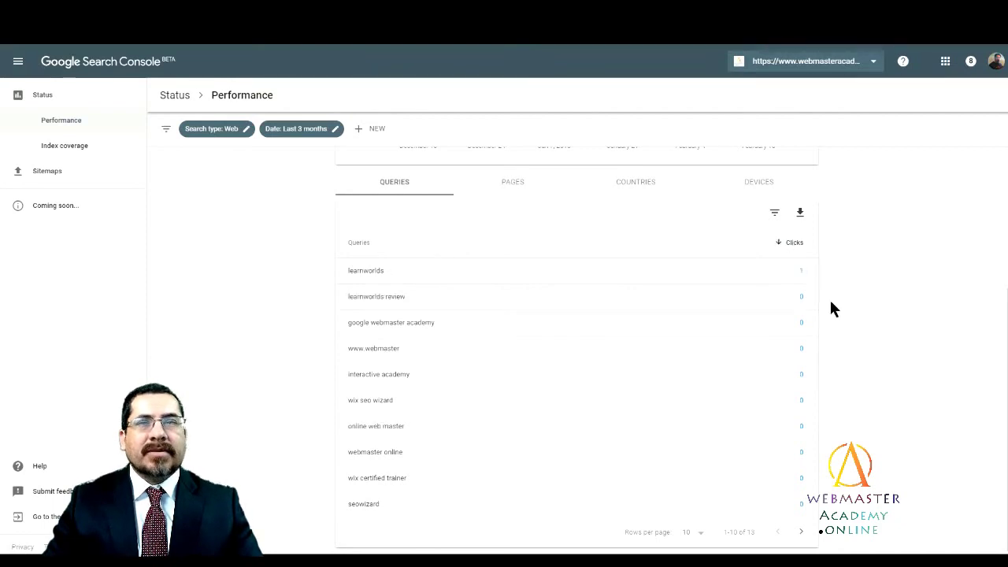
Add Total impressions, Average CTR and Average position to the clicks-only performance report
{"action": "scroll", "coordinate": [410, 299], "scroll_direction": "up", "scroll_amount": 3}
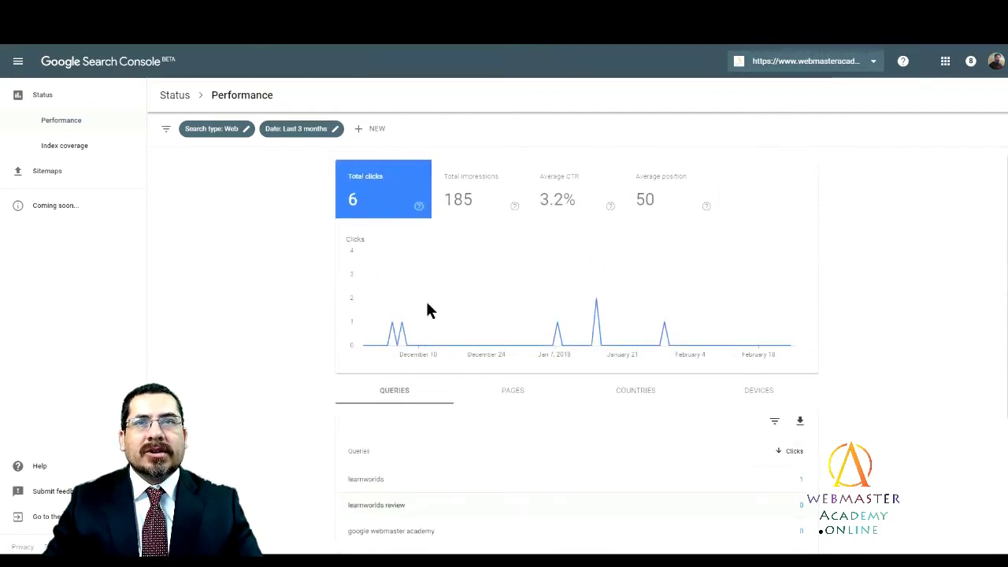
{"action": "left_click", "coordinate": [466, 206]}
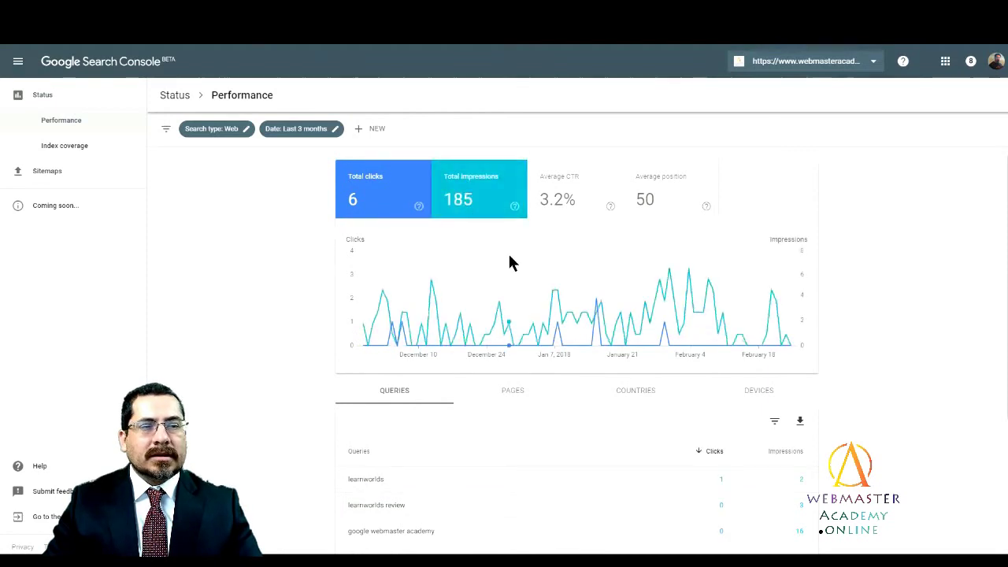
{"action": "scroll", "coordinate": [509, 262], "scroll_direction": "down", "scroll_amount": 1}
{"action": "scroll", "coordinate": [506, 241], "scroll_direction": "up", "scroll_amount": 1}
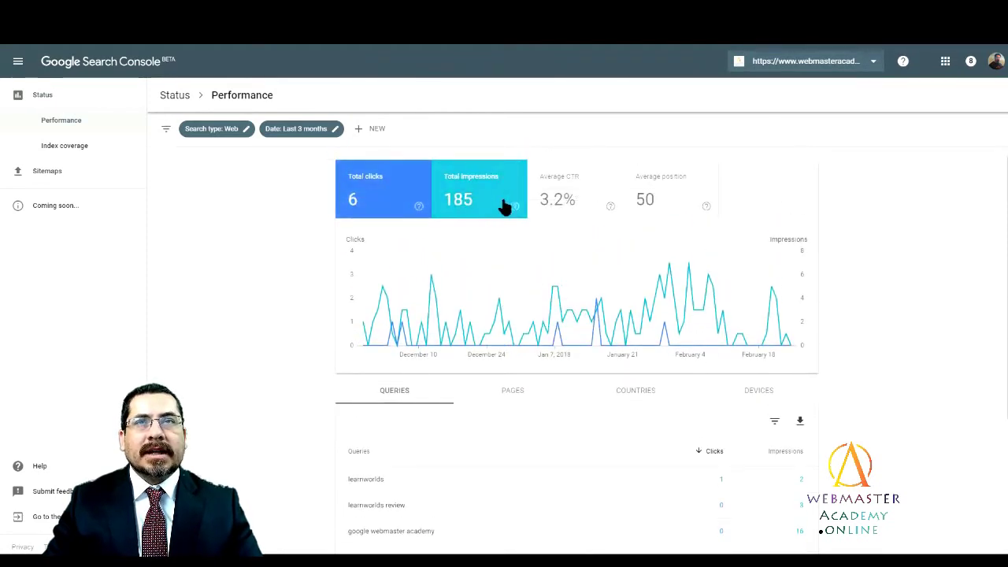
{"action": "left_click", "coordinate": [606, 196]}
{"action": "left_click", "coordinate": [653, 197]}
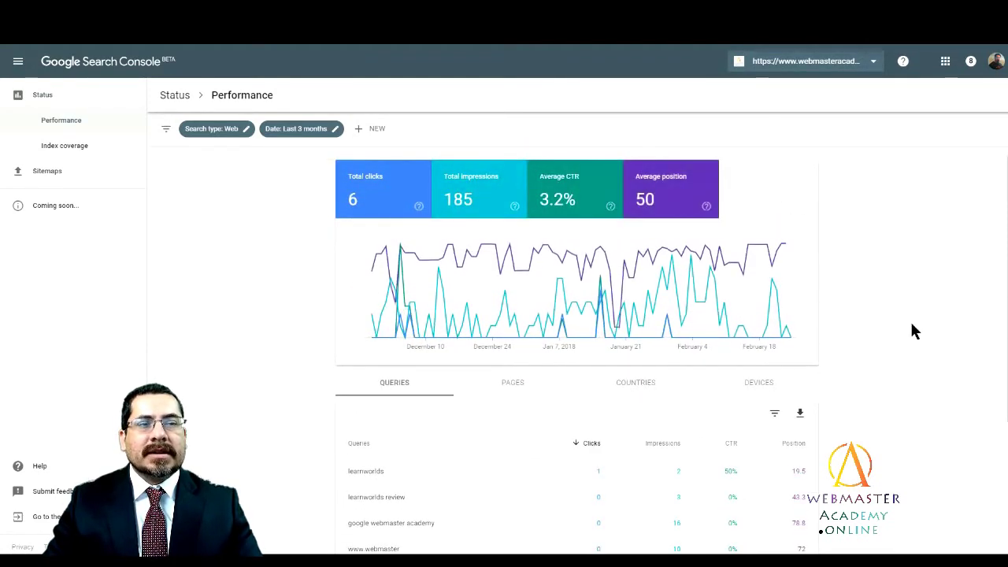
Sort the Queries table by position in descending order
{"action": "scroll", "coordinate": [857, 319], "scroll_direction": "down", "scroll_amount": 1}
{"action": "scroll", "coordinate": [819, 322], "scroll_direction": "up", "scroll_amount": 1}
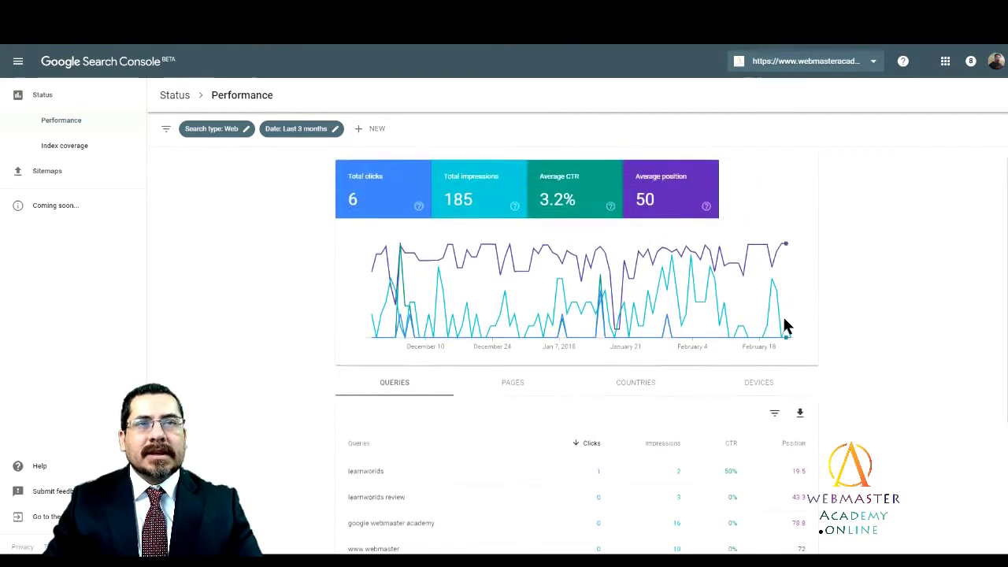
{"action": "scroll", "coordinate": [700, 457], "scroll_direction": "down", "scroll_amount": 2}
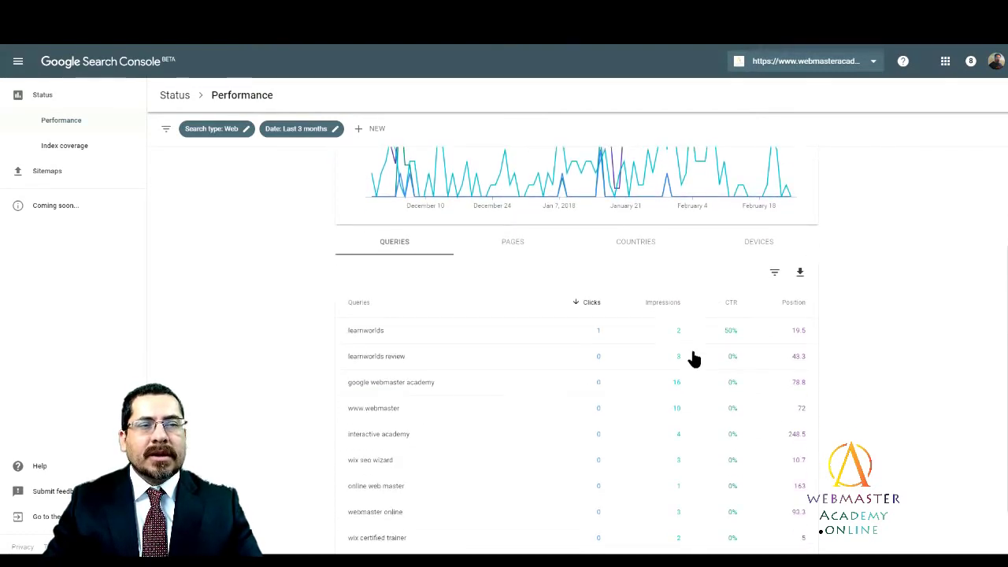
{"action": "scroll", "coordinate": [851, 323], "scroll_direction": "down", "scroll_amount": 1}
{"action": "scroll", "coordinate": [845, 325], "scroll_direction": "up", "scroll_amount": 1}
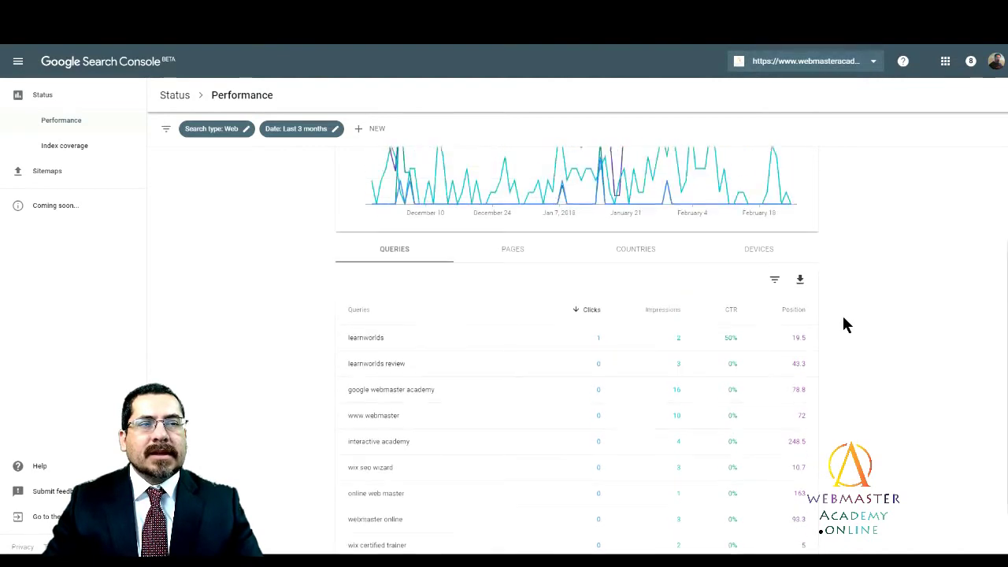
{"action": "left_click", "coordinate": [794, 313]}
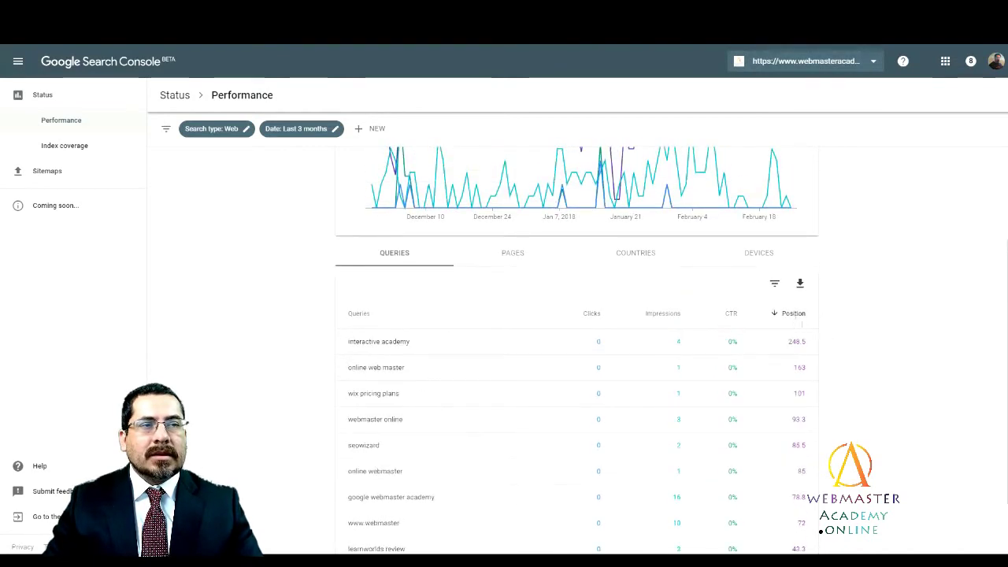
Compare the Queries table sorted by position in ascending and descending order, finishing with ascending order
{"action": "left_click", "coordinate": [794, 315]}
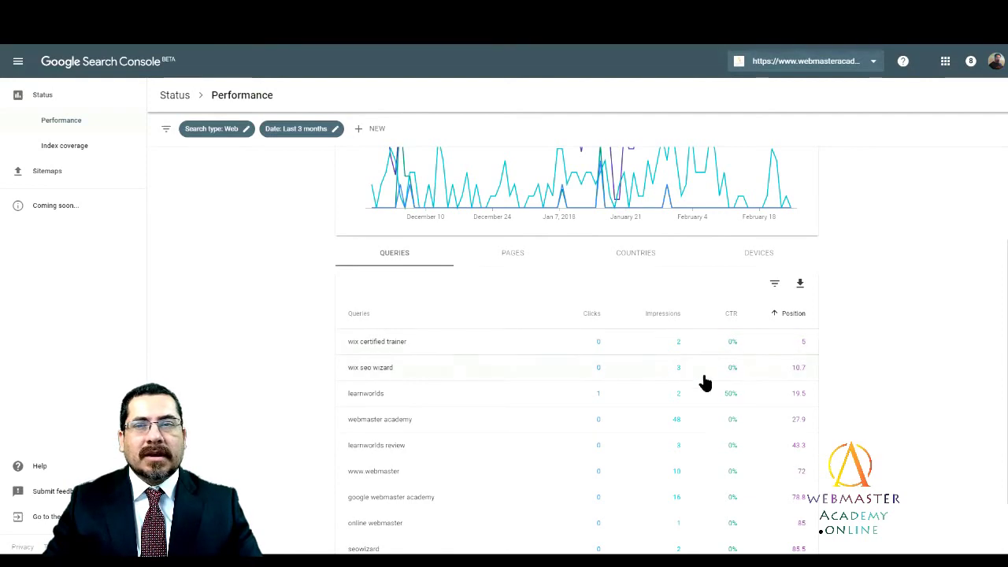
{"action": "left_click", "coordinate": [796, 314]}
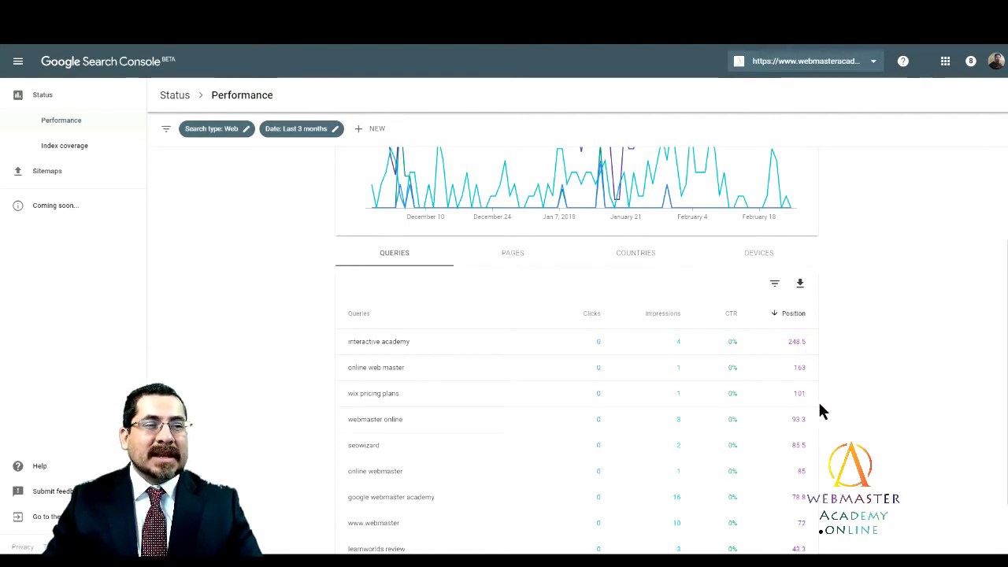
{"action": "left_click", "coordinate": [785, 317]}
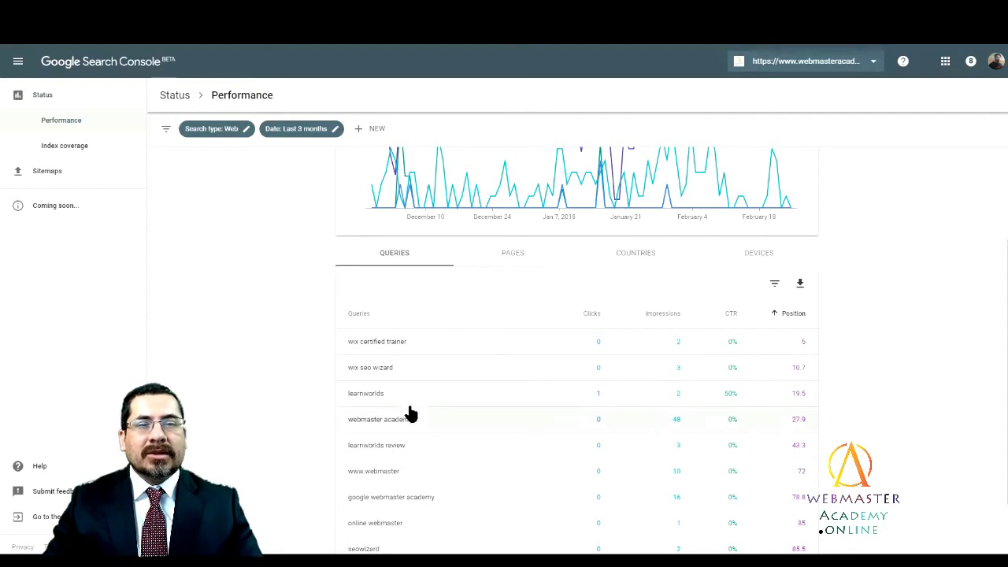
Sort the Queries table by CTR in descending order and review the listed queries alongside the chart
{"action": "left_click", "coordinate": [731, 314]}
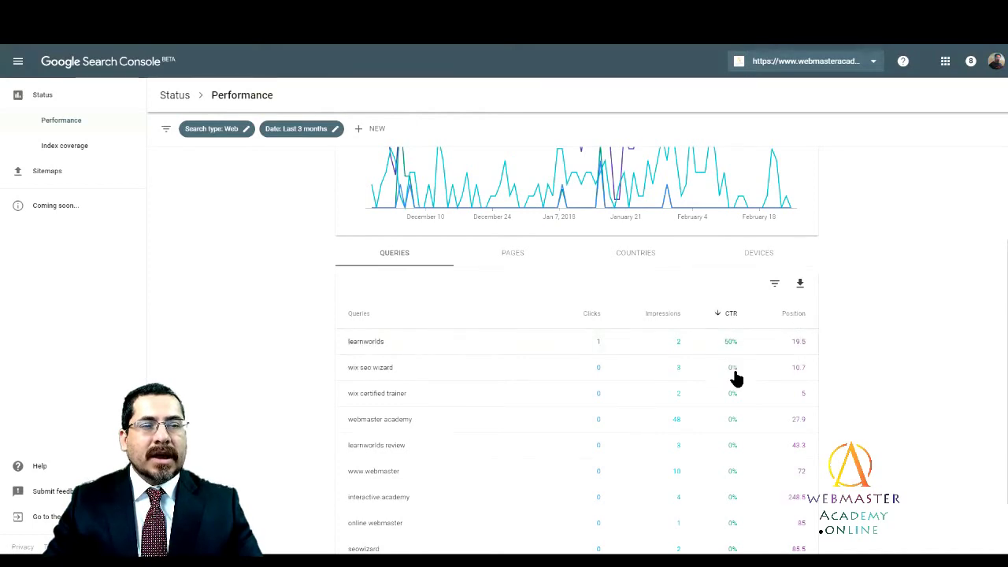
{"action": "scroll", "coordinate": [754, 465], "scroll_direction": "down", "scroll_amount": 1}
{"action": "scroll", "coordinate": [690, 346], "scroll_direction": "up", "scroll_amount": 1}
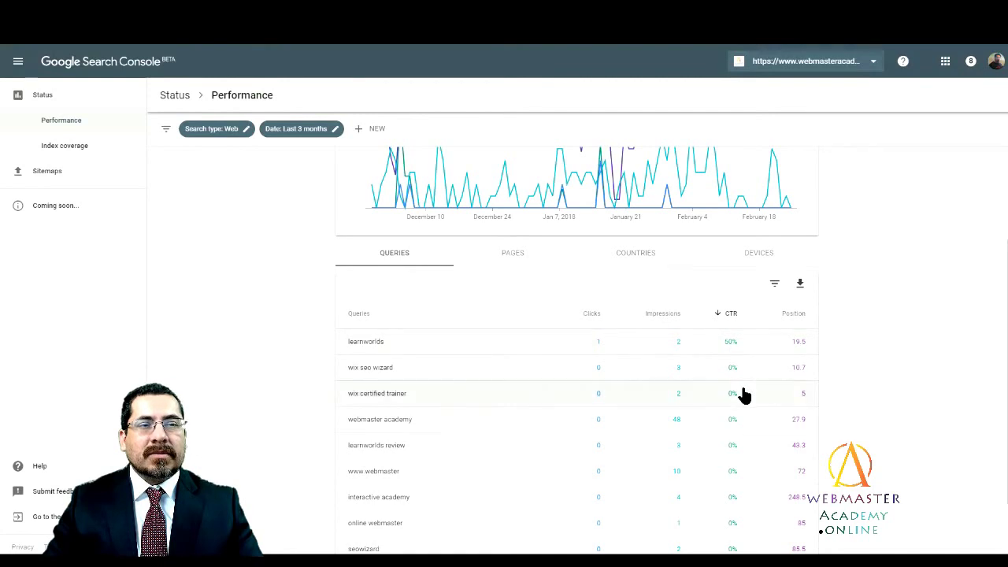
{"action": "scroll", "coordinate": [740, 413], "scroll_direction": "down", "scroll_amount": 1}
{"action": "scroll", "coordinate": [739, 411], "scroll_direction": "up", "scroll_amount": 2}
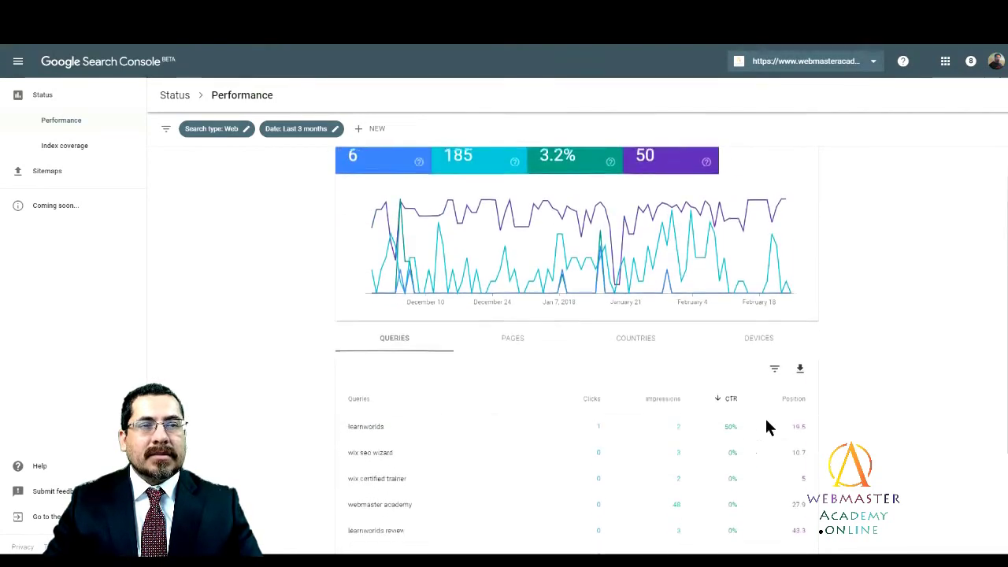
{"action": "scroll", "coordinate": [765, 417], "scroll_direction": "down", "scroll_amount": 2}
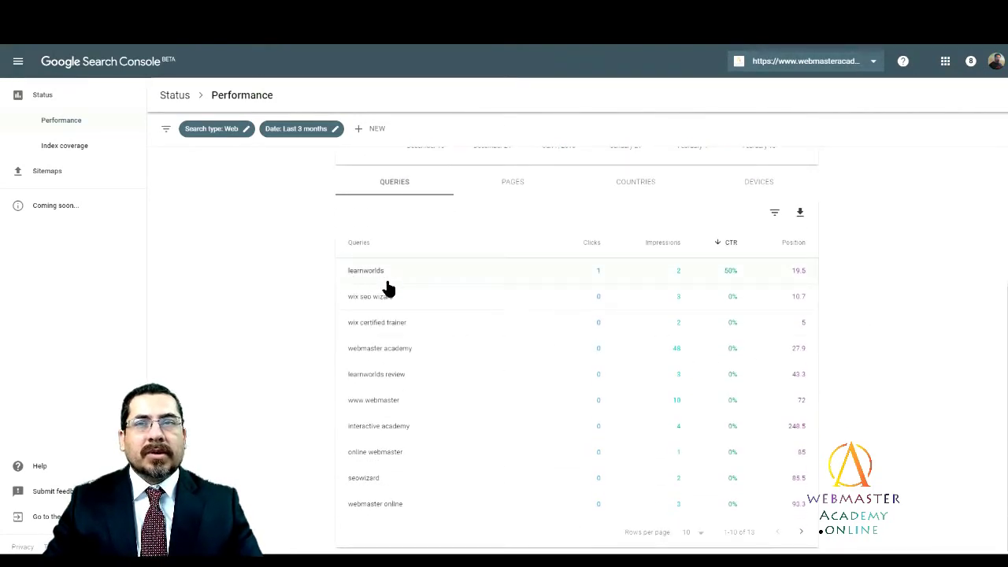
{"action": "scroll", "coordinate": [310, 304], "scroll_direction": "up", "scroll_amount": 2}
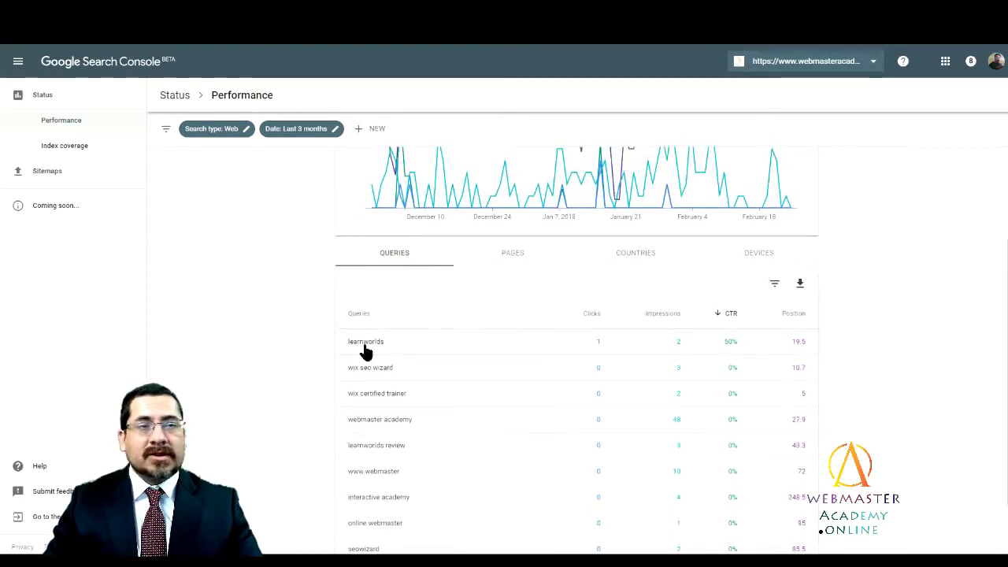
Sort the Queries table by clicks in descending order
{"action": "left_click", "coordinate": [591, 315]}
{"action": "left_click", "coordinate": [595, 318]}
{"action": "left_click", "coordinate": [592, 318]}
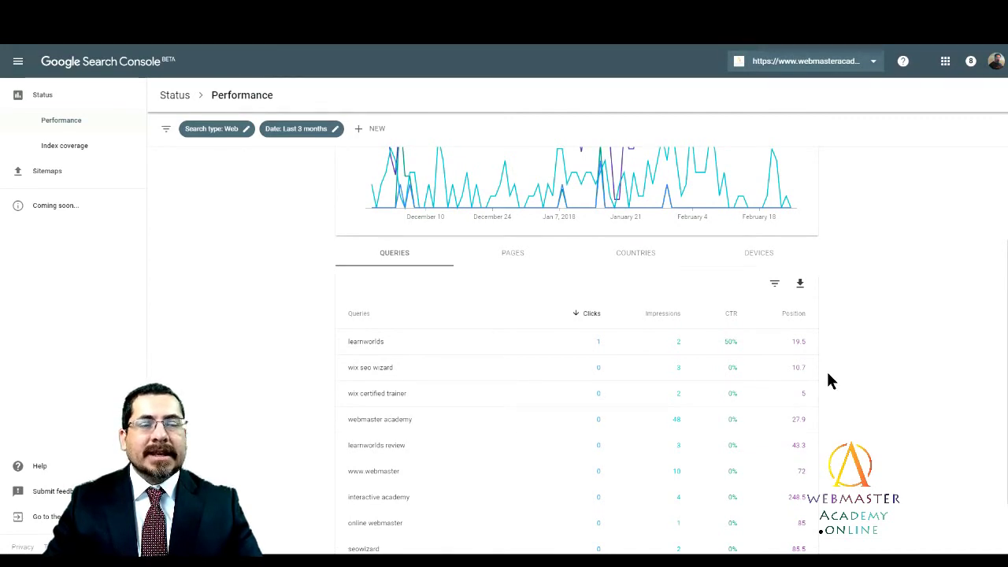
Set the performance report's date range filter to Last 12 months
{"action": "scroll", "coordinate": [828, 374], "scroll_direction": "up", "scroll_amount": 1}
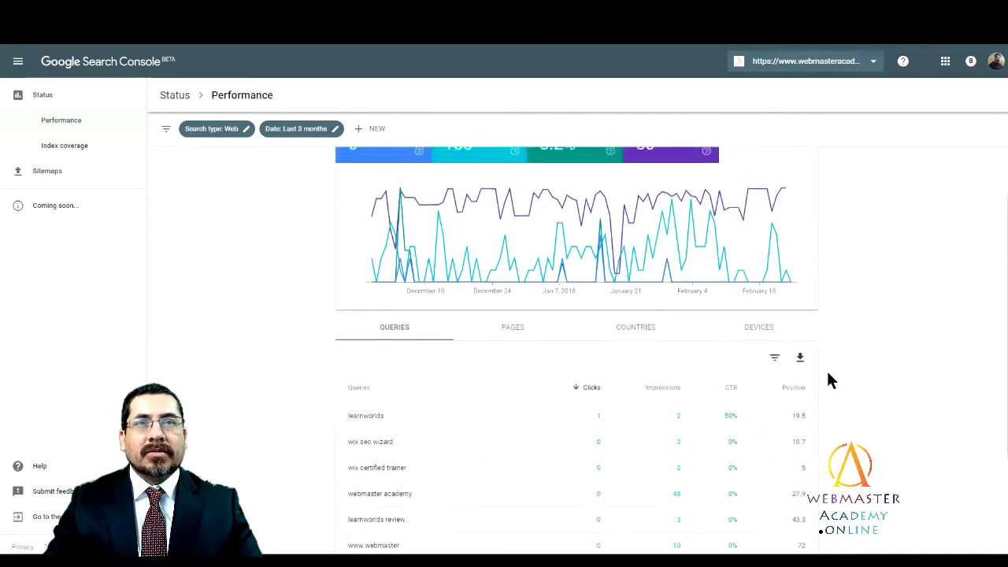
{"action": "scroll", "coordinate": [827, 373], "scroll_direction": "up", "scroll_amount": 1}
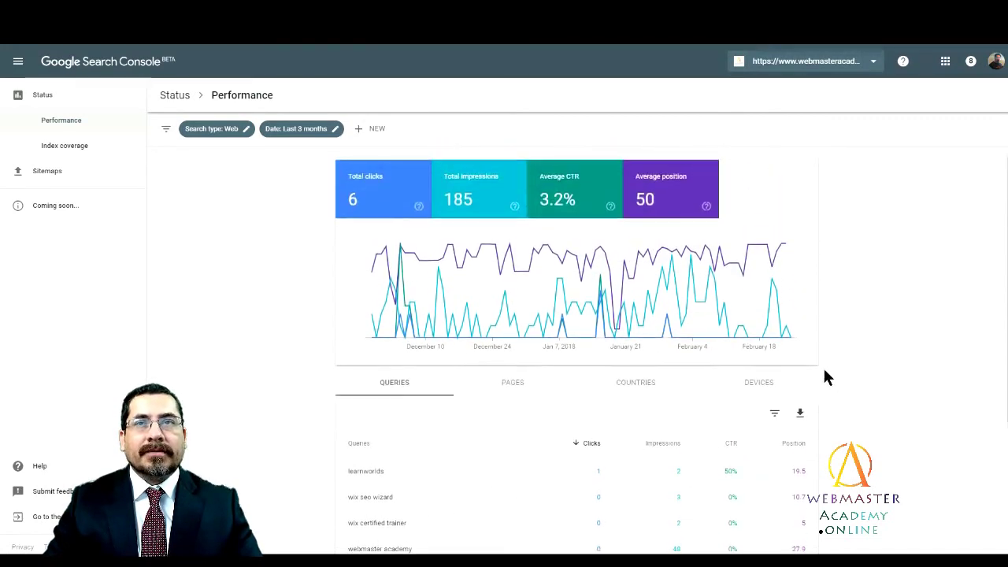
{"action": "left_click", "coordinate": [289, 137]}
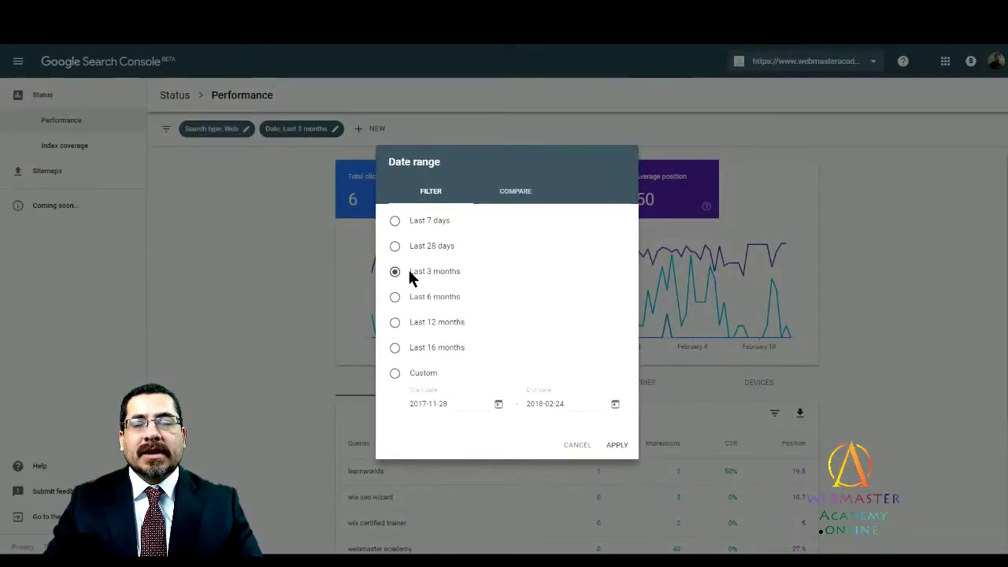
{"action": "left_click", "coordinate": [394, 322]}
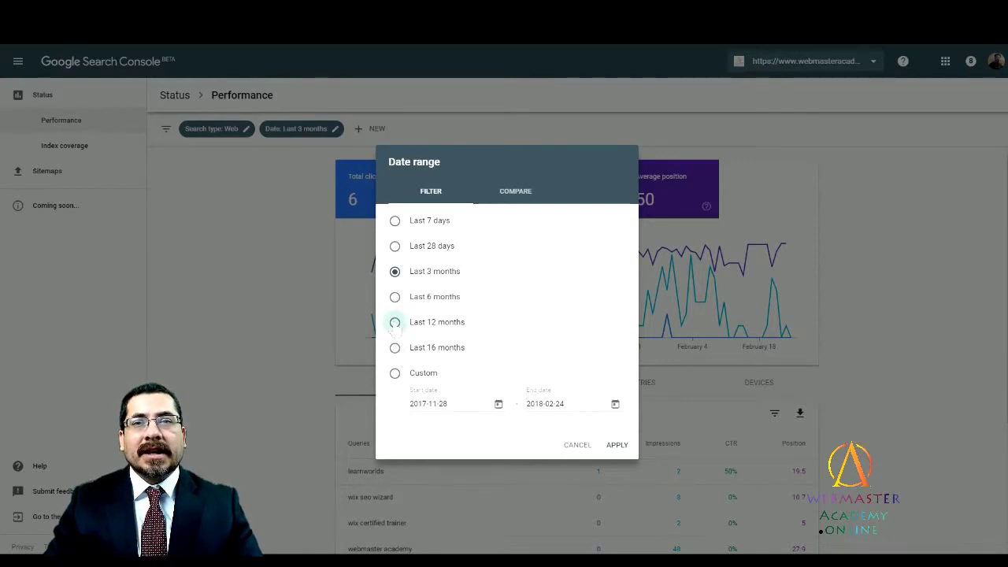
{"action": "left_click", "coordinate": [616, 445]}
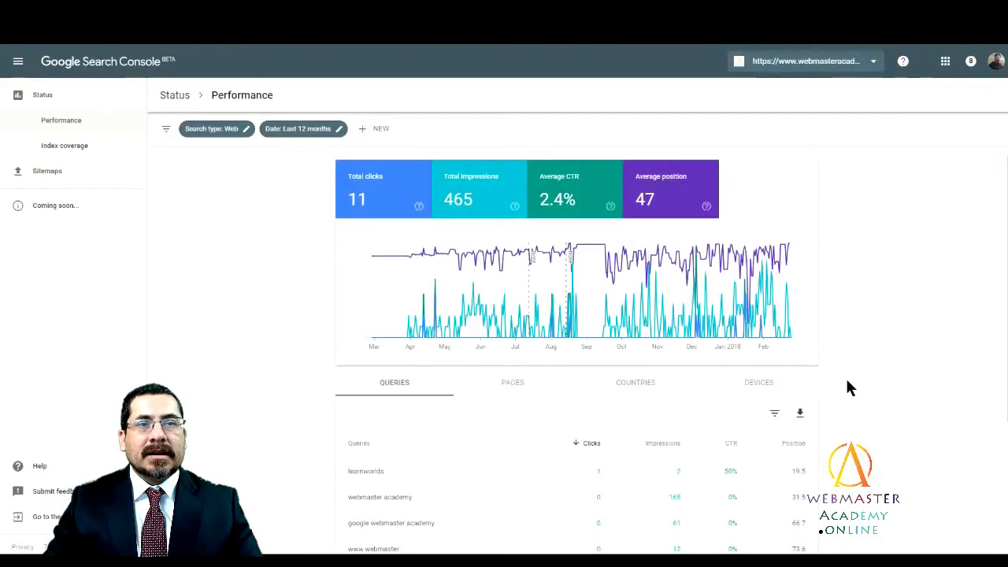
Sort the 12-month Queries table by impressions in descending order
{"action": "scroll", "coordinate": [836, 365], "scroll_direction": "down", "scroll_amount": 3}
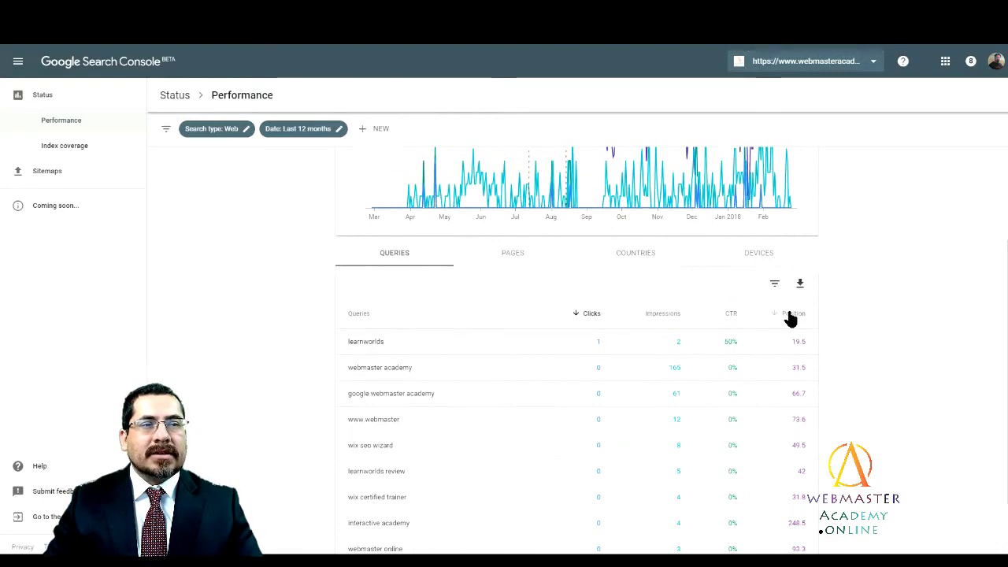
{"action": "left_click", "coordinate": [665, 315]}
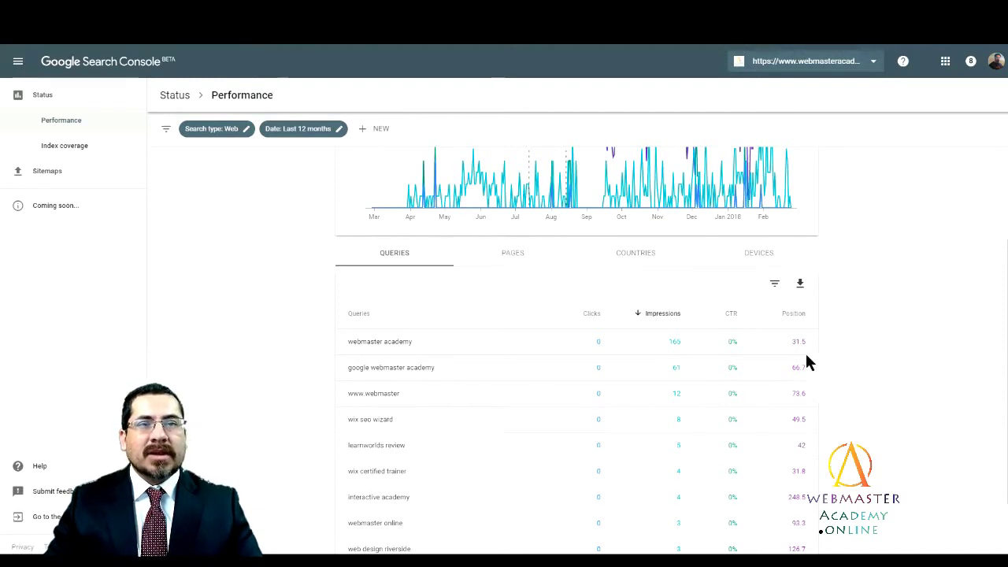
Switch the performance breakdown to Pages and sort the pages by CTR in descending order
{"action": "left_click", "coordinate": [514, 262]}
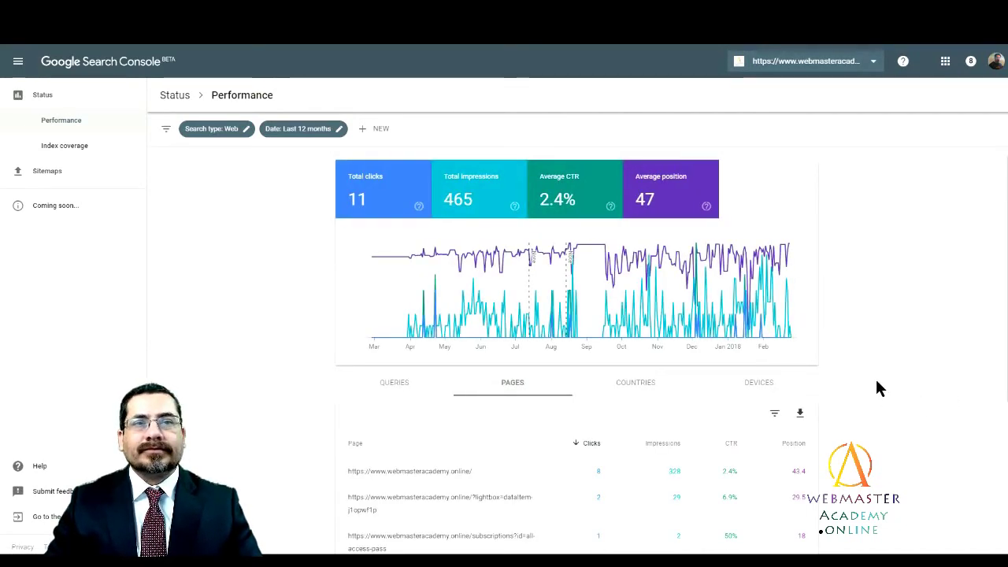
{"action": "scroll", "coordinate": [875, 382], "scroll_direction": "down", "scroll_amount": 3}
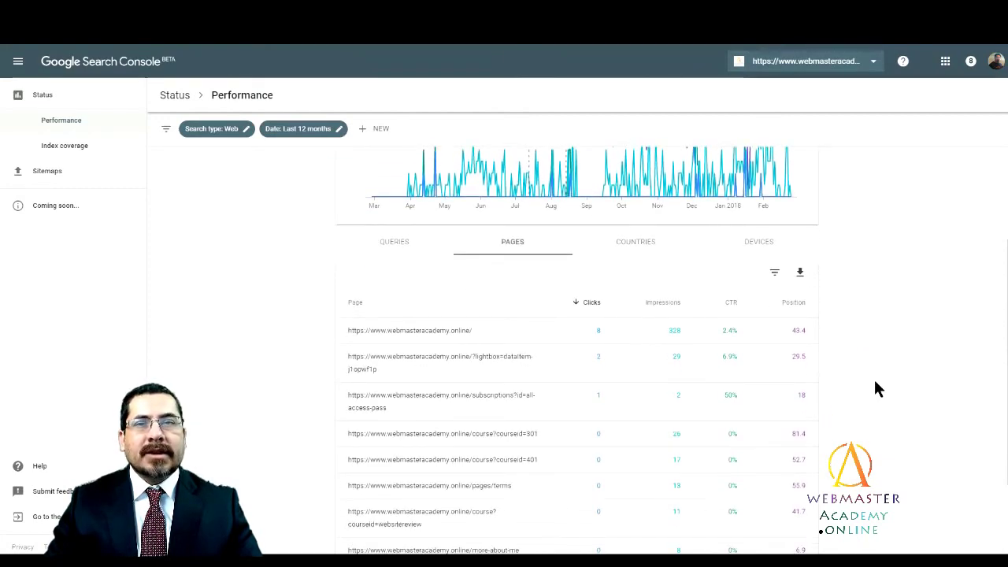
{"action": "scroll", "coordinate": [864, 375], "scroll_direction": "up", "scroll_amount": 3}
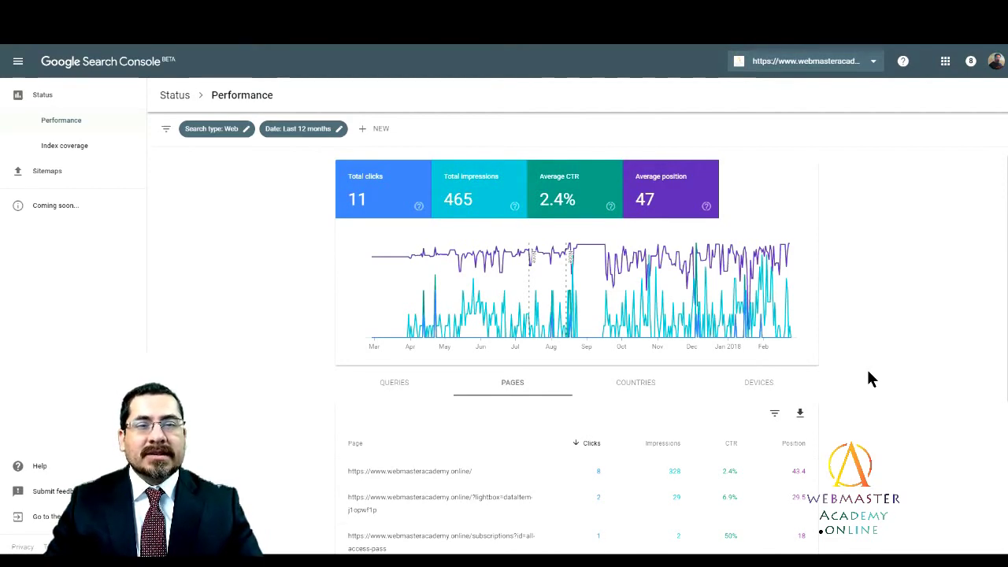
{"action": "scroll", "coordinate": [854, 369], "scroll_direction": "down", "scroll_amount": 2}
{"action": "scroll", "coordinate": [854, 368], "scroll_direction": "up", "scroll_amount": 2}
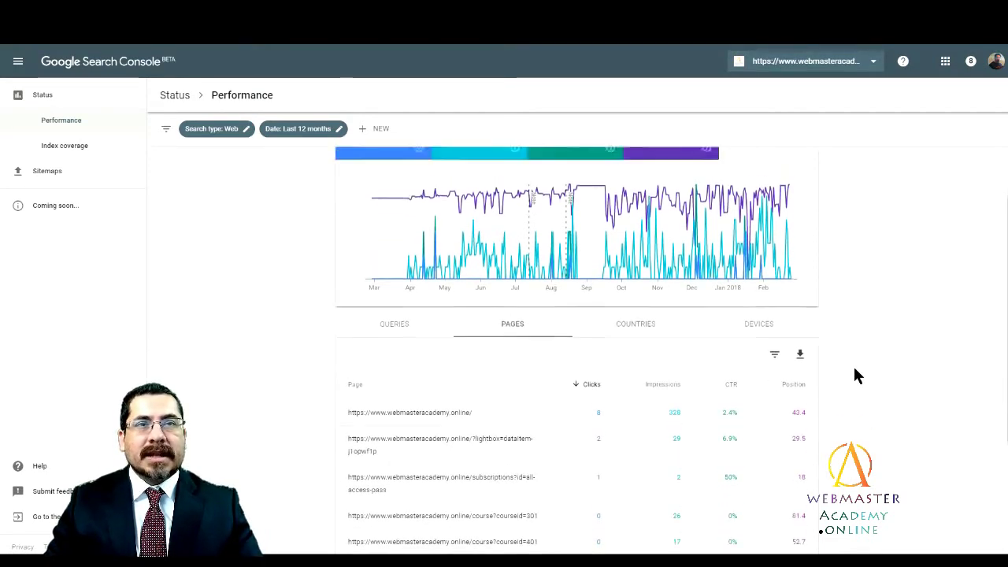
{"action": "scroll", "coordinate": [856, 369], "scroll_direction": "down", "scroll_amount": 1}
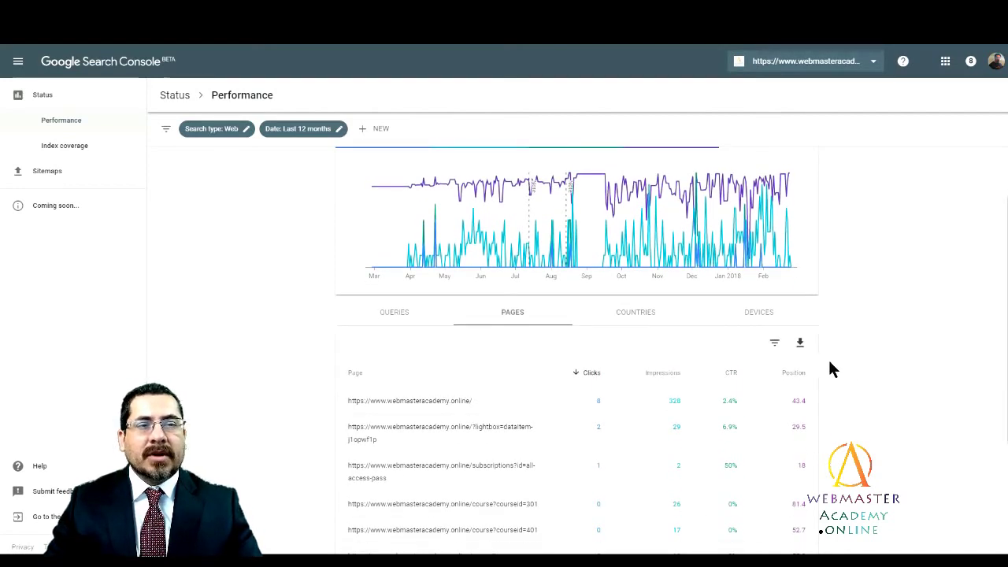
{"action": "left_click", "coordinate": [732, 374]}
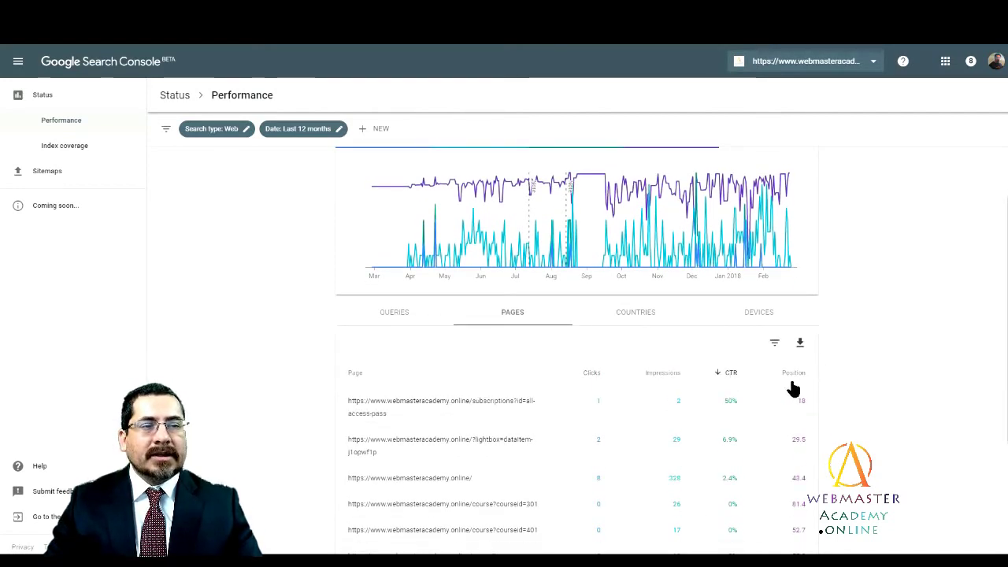
{"action": "scroll", "coordinate": [846, 382], "scroll_direction": "down", "scroll_amount": 1}
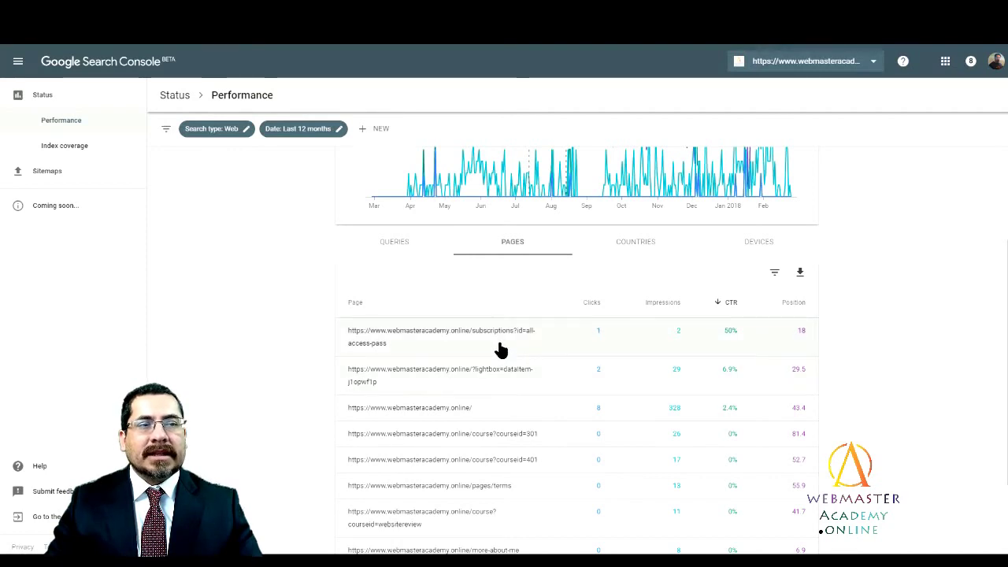
Examine the Pages table by position, switching between ascending and descending order and finishing with ascending
{"action": "left_click", "coordinate": [794, 307]}
{"action": "left_click", "coordinate": [794, 307]}
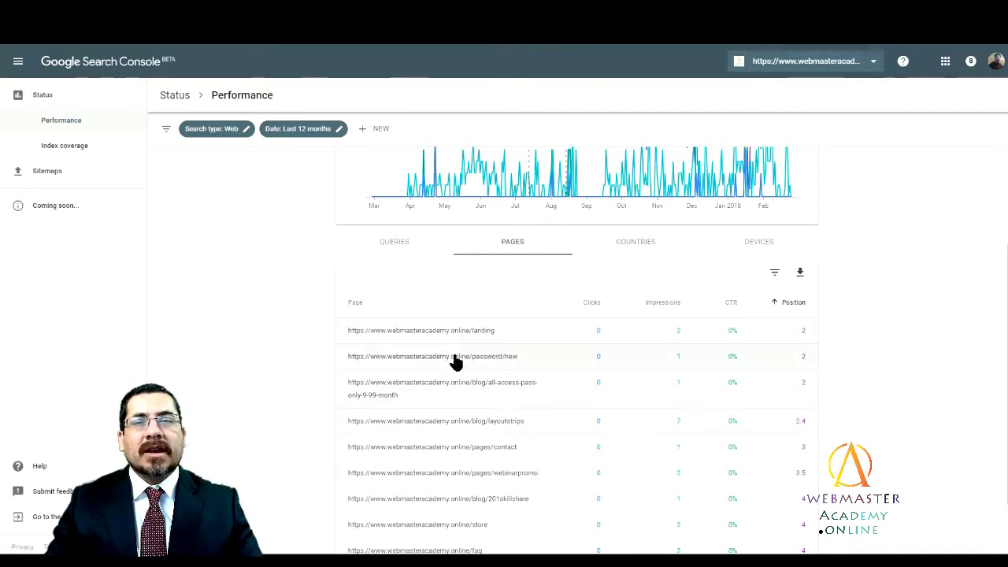
{"action": "scroll", "coordinate": [455, 350], "scroll_direction": "down", "scroll_amount": 1}
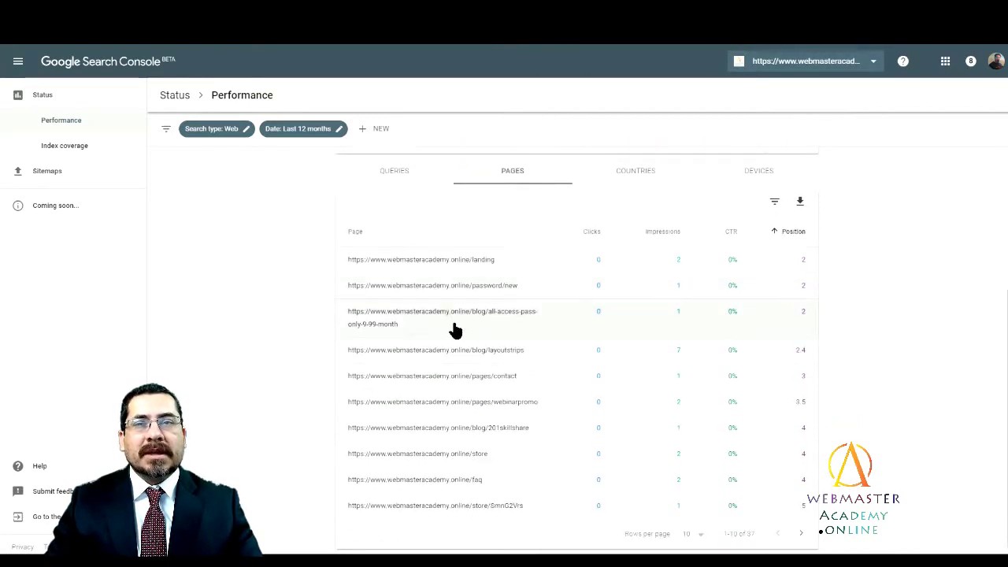
{"action": "scroll", "coordinate": [462, 331], "scroll_direction": "up", "scroll_amount": 1}
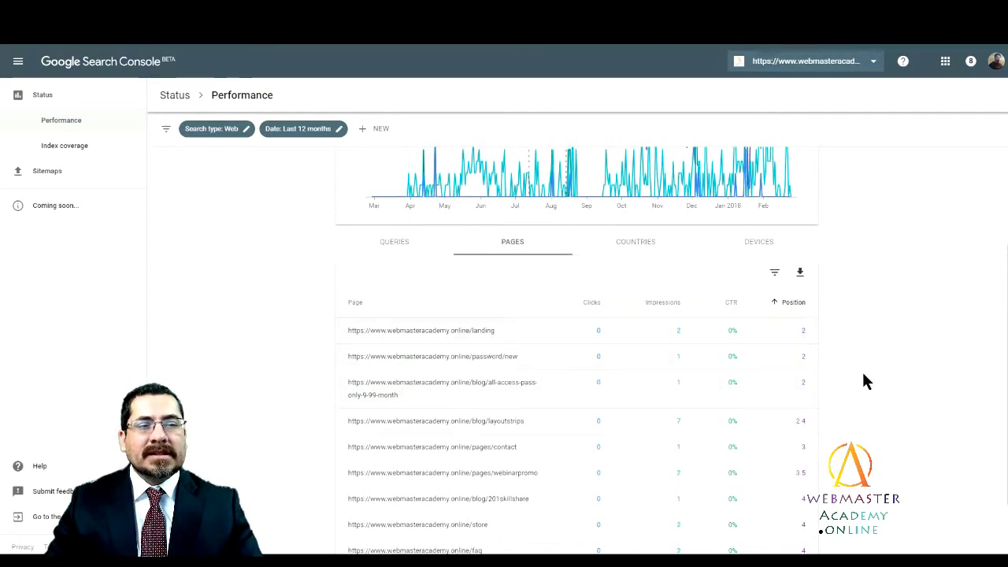
{"action": "scroll", "coordinate": [863, 381], "scroll_direction": "down", "scroll_amount": 1}
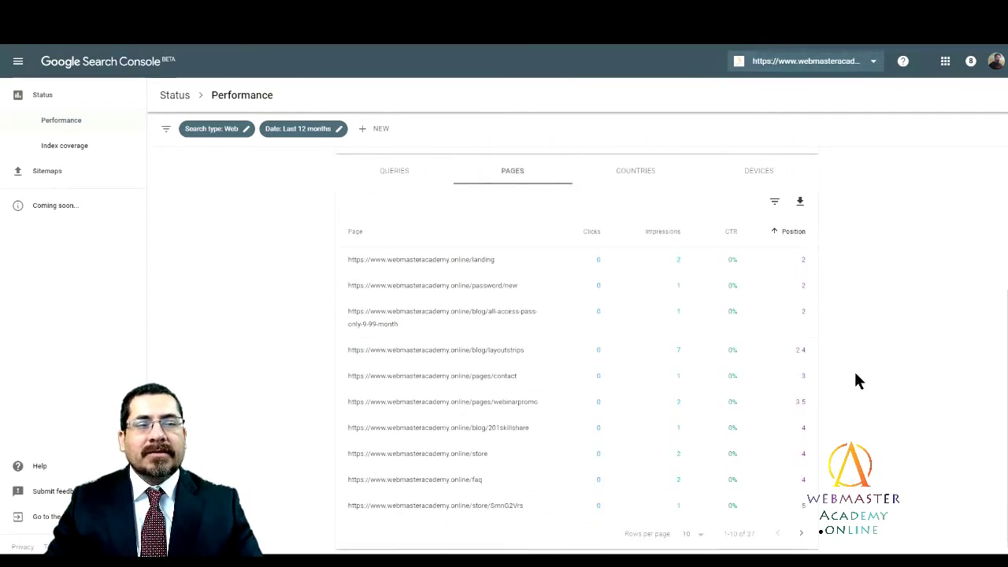
{"action": "scroll", "coordinate": [855, 376], "scroll_direction": "up", "scroll_amount": 1}
{"action": "left_click", "coordinate": [780, 306]}
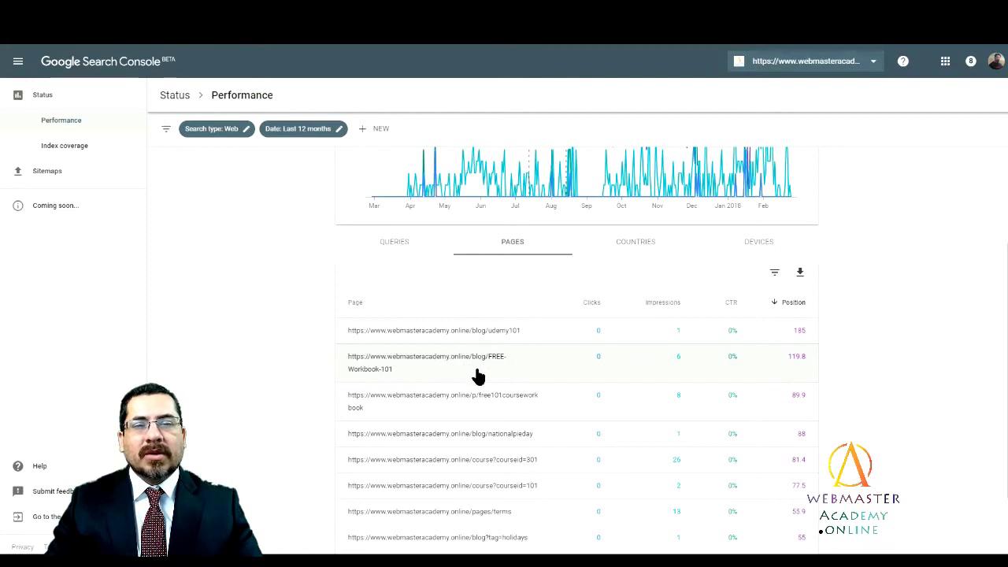
{"action": "left_click", "coordinate": [790, 309]}
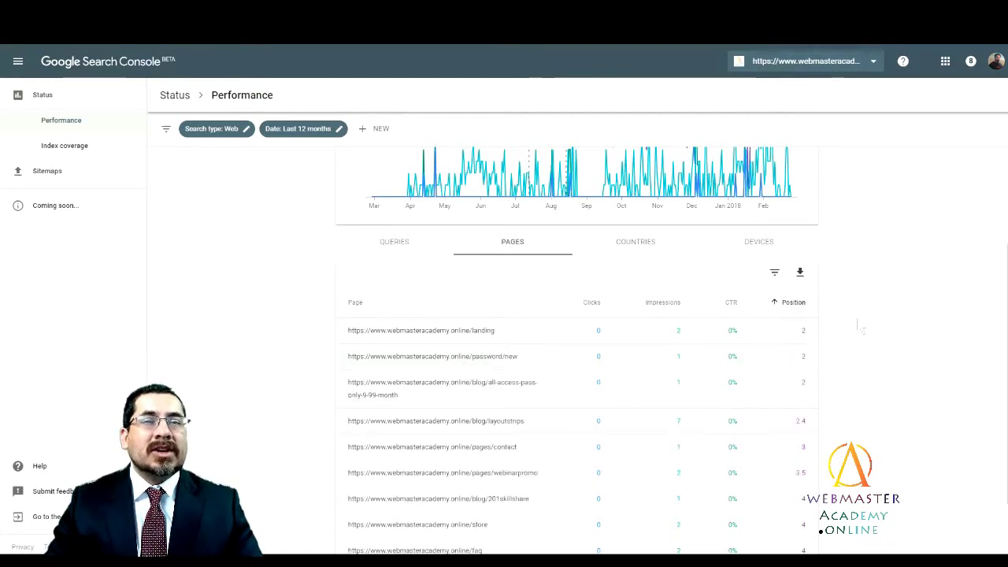
Switch the performance breakdown to Countries and sort the countries by position in ascending order
{"action": "scroll", "coordinate": [848, 371], "scroll_direction": "up", "scroll_amount": 2}
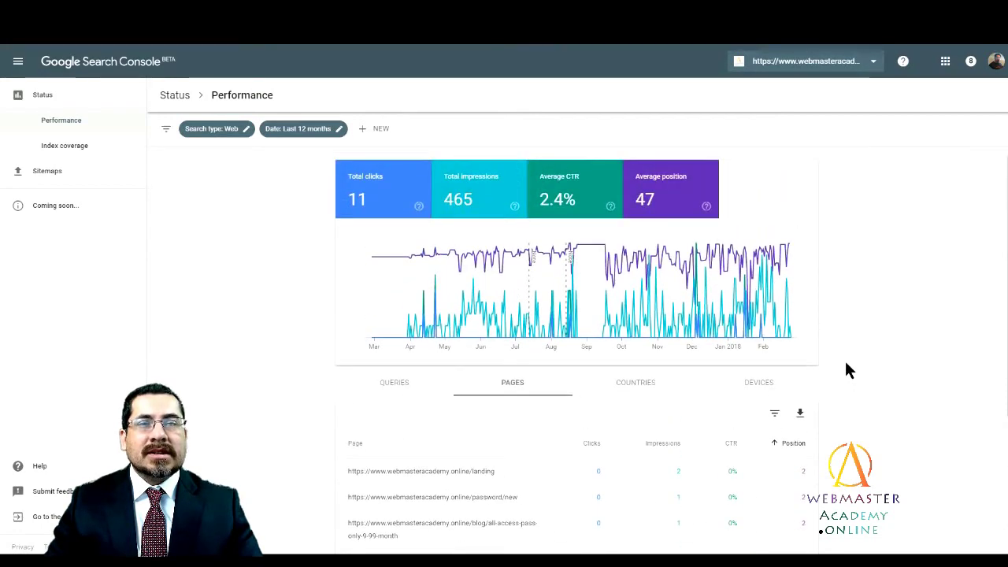
{"action": "scroll", "coordinate": [842, 355], "scroll_direction": "down", "scroll_amount": 1}
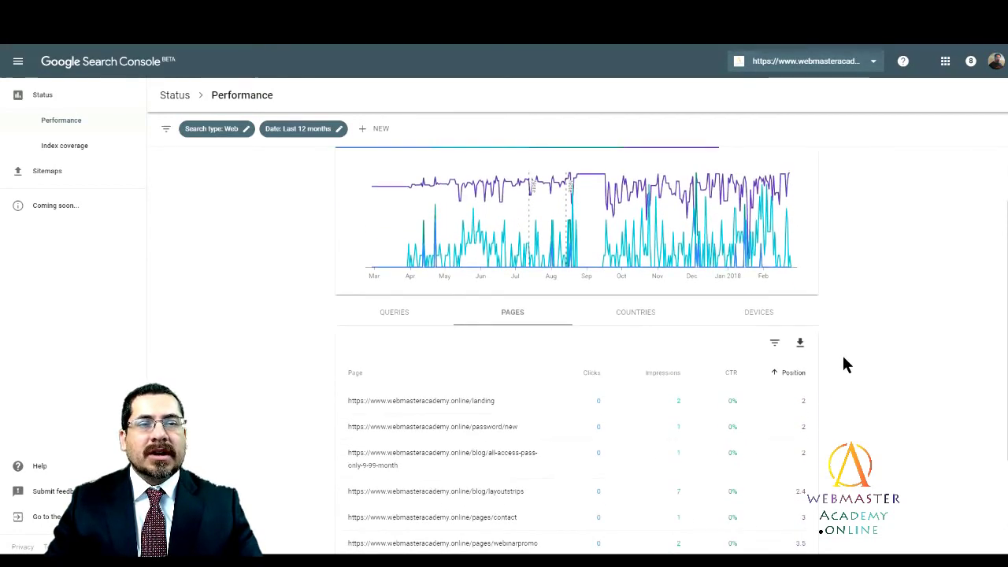
{"action": "scroll", "coordinate": [837, 352], "scroll_direction": "up", "scroll_amount": 1}
{"action": "left_click", "coordinate": [631, 386]}
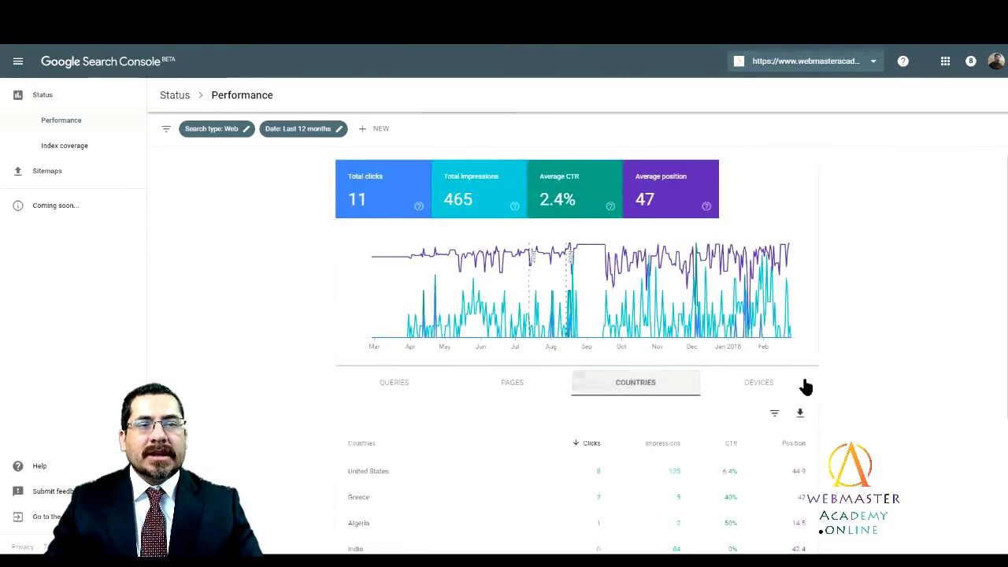
{"action": "scroll", "coordinate": [855, 340], "scroll_direction": "down", "scroll_amount": 1}
{"action": "scroll", "coordinate": [853, 336], "scroll_direction": "down", "scroll_amount": 1}
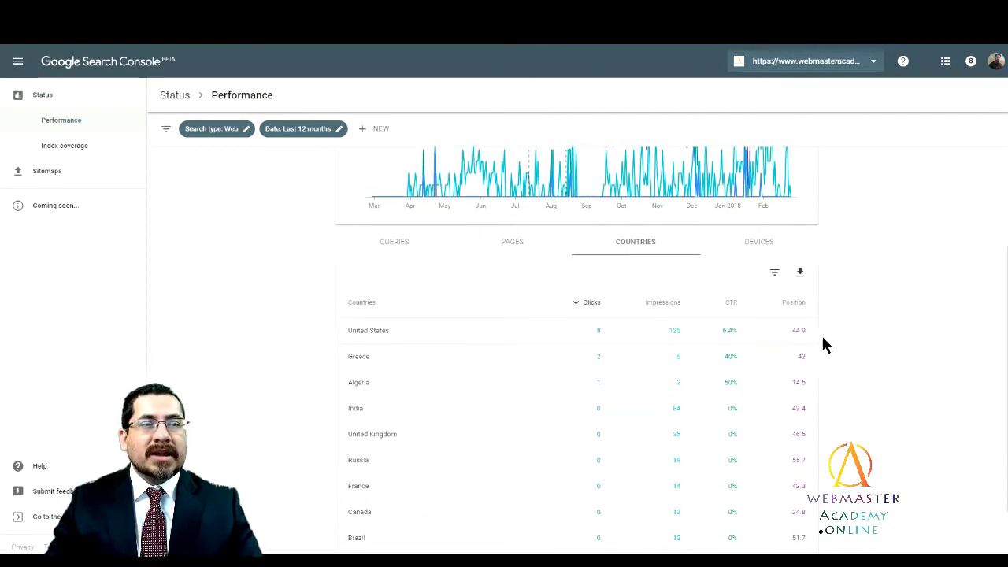
{"action": "left_click", "coordinate": [793, 302]}
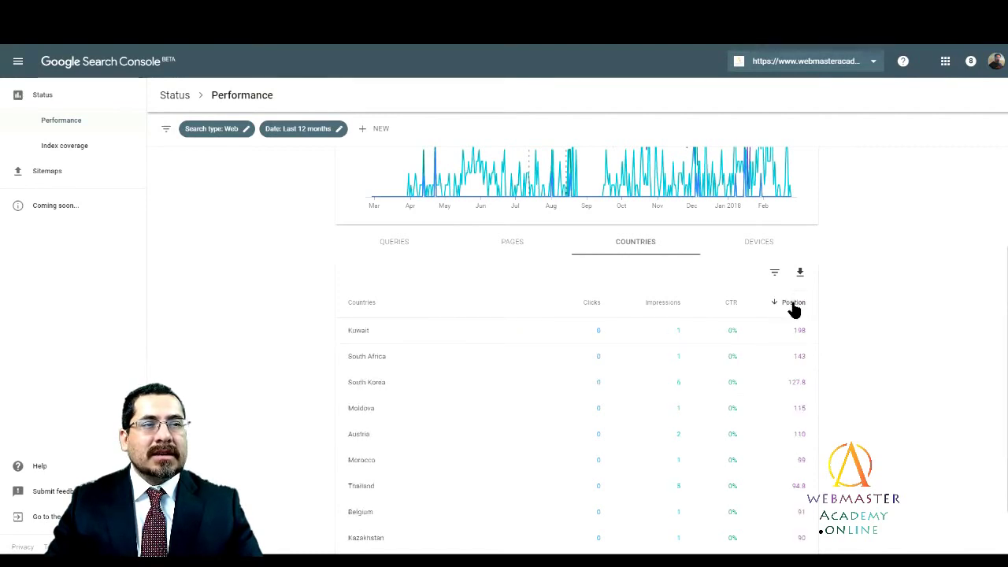
{"action": "left_click", "coordinate": [794, 302]}
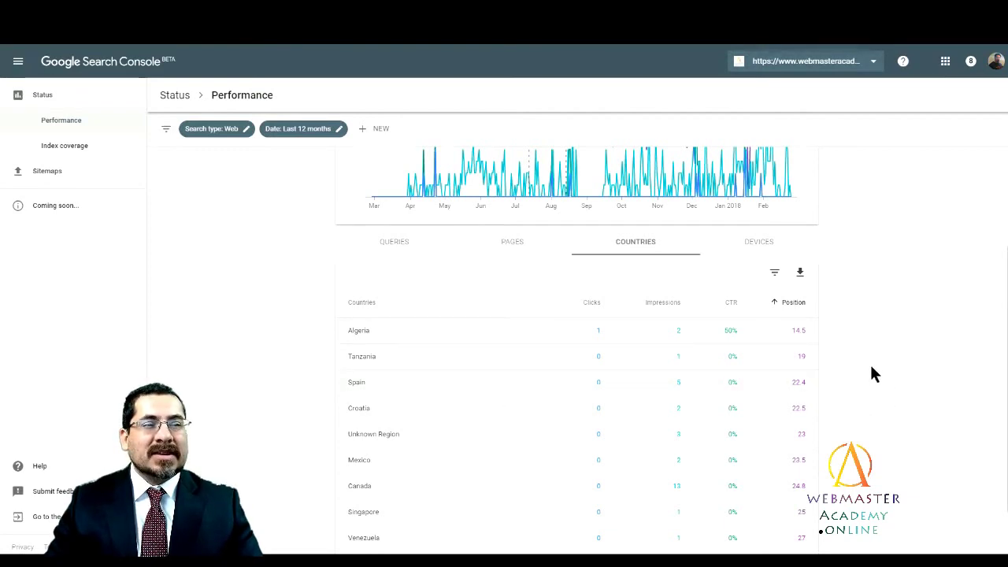
{"action": "scroll", "coordinate": [815, 378], "scroll_direction": "down", "scroll_amount": 1}
{"action": "scroll", "coordinate": [812, 383], "scroll_direction": "up", "scroll_amount": 1}
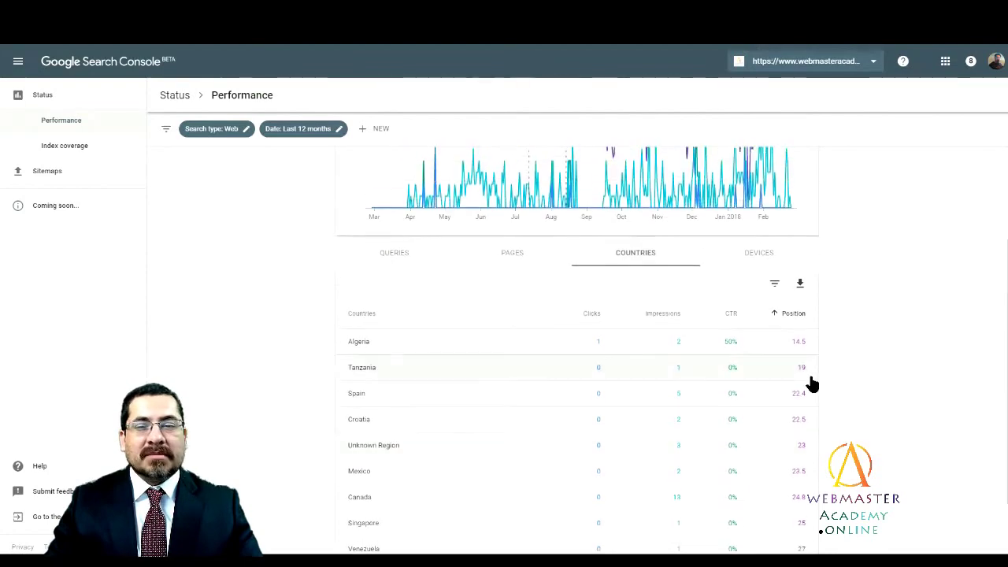
{"action": "scroll", "coordinate": [812, 382], "scroll_direction": "down", "scroll_amount": 1}
{"action": "scroll", "coordinate": [810, 382], "scroll_direction": "up", "scroll_amount": 1}
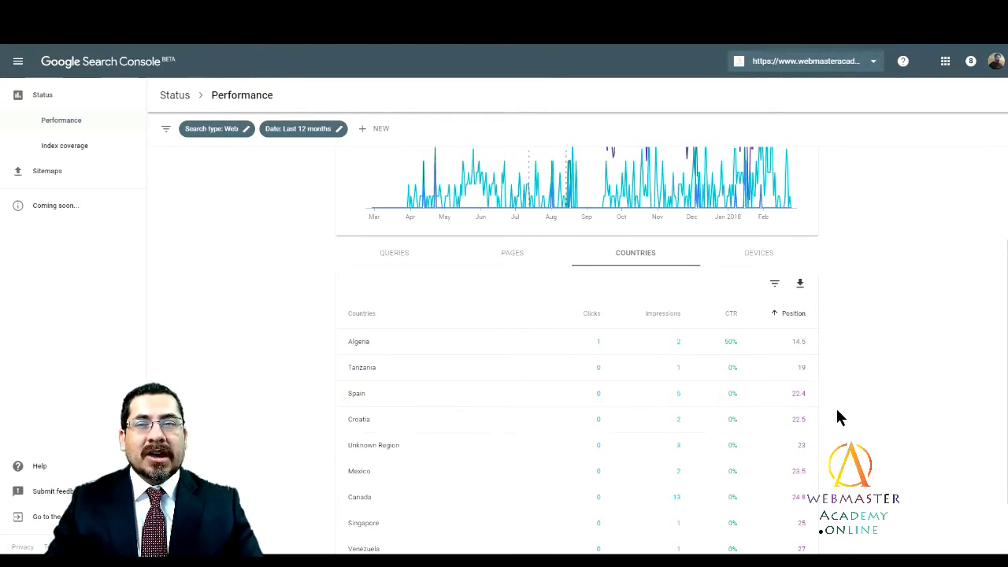
Switch the performance breakdown to Devices and sort the devices by position in ascending order
{"action": "scroll", "coordinate": [837, 408], "scroll_direction": "up", "scroll_amount": 1}
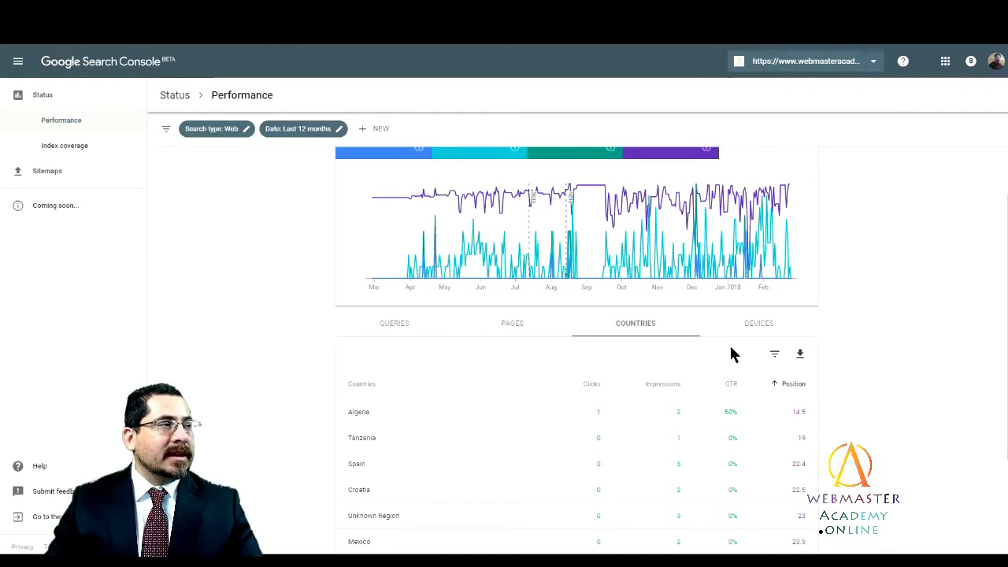
{"action": "left_click", "coordinate": [771, 326]}
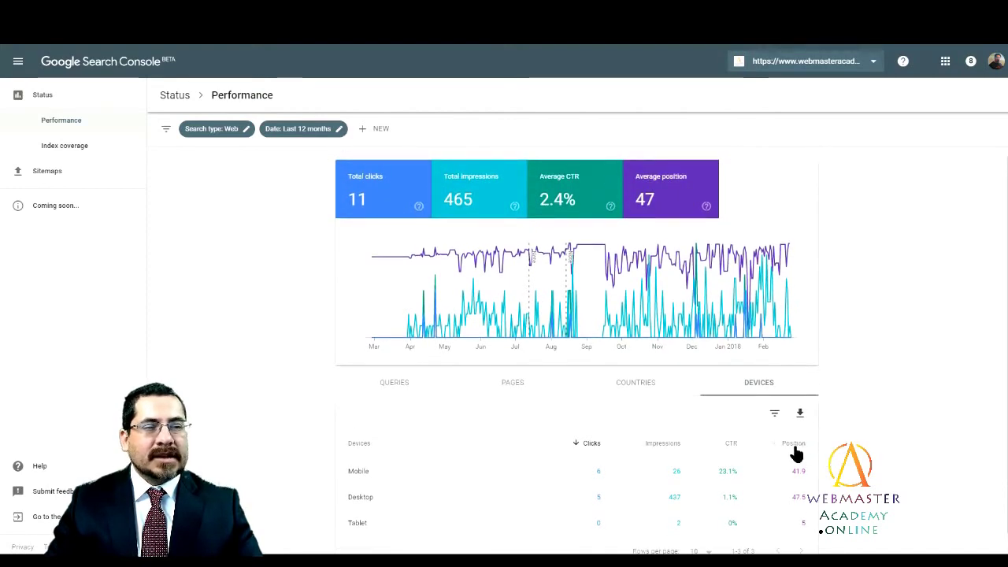
{"action": "left_click", "coordinate": [792, 445]}
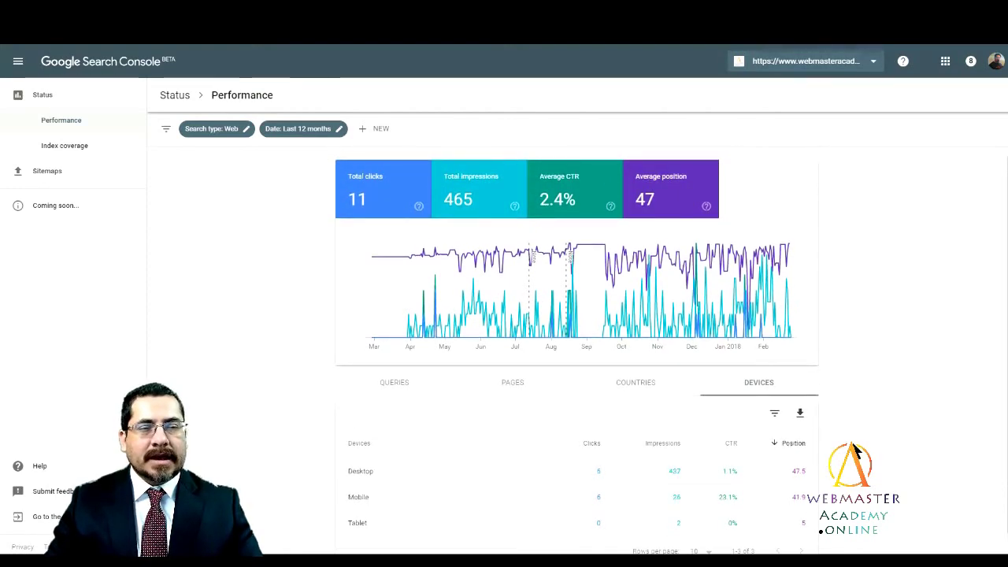
{"action": "left_click", "coordinate": [799, 446]}
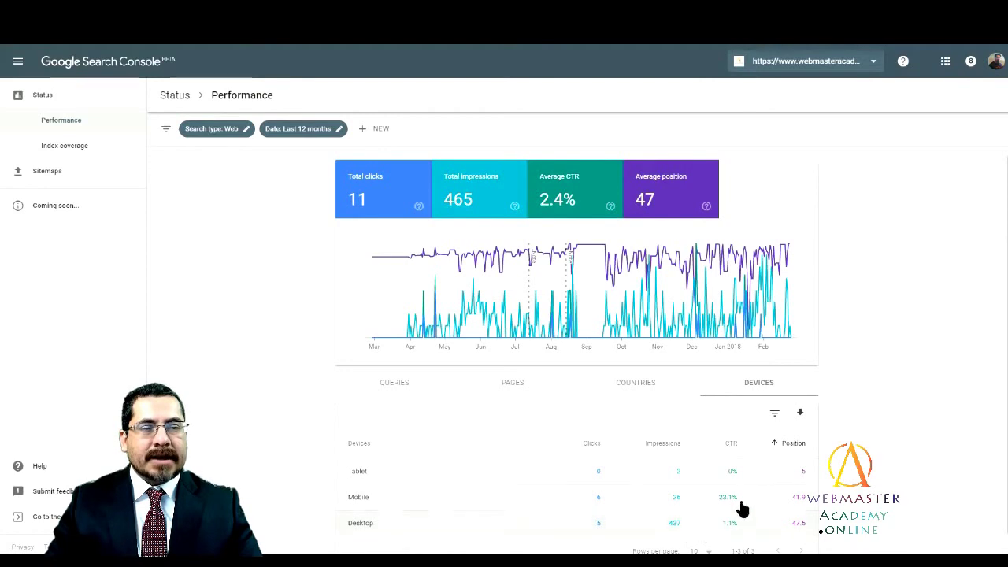
Sort the Devices table by CTR in descending order
{"action": "left_click", "coordinate": [731, 444]}
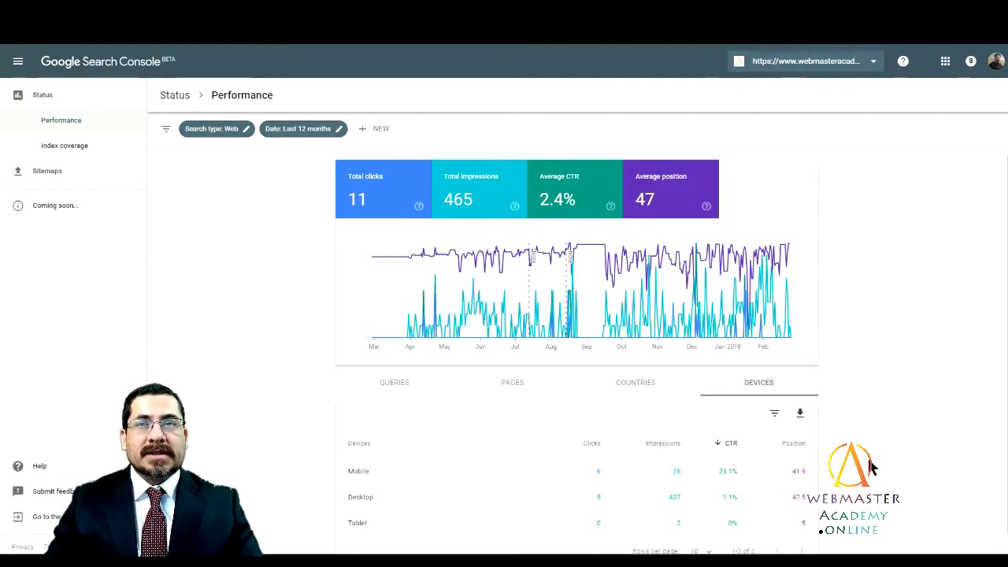
{"action": "scroll", "coordinate": [858, 479], "scroll_direction": "down", "scroll_amount": 1}
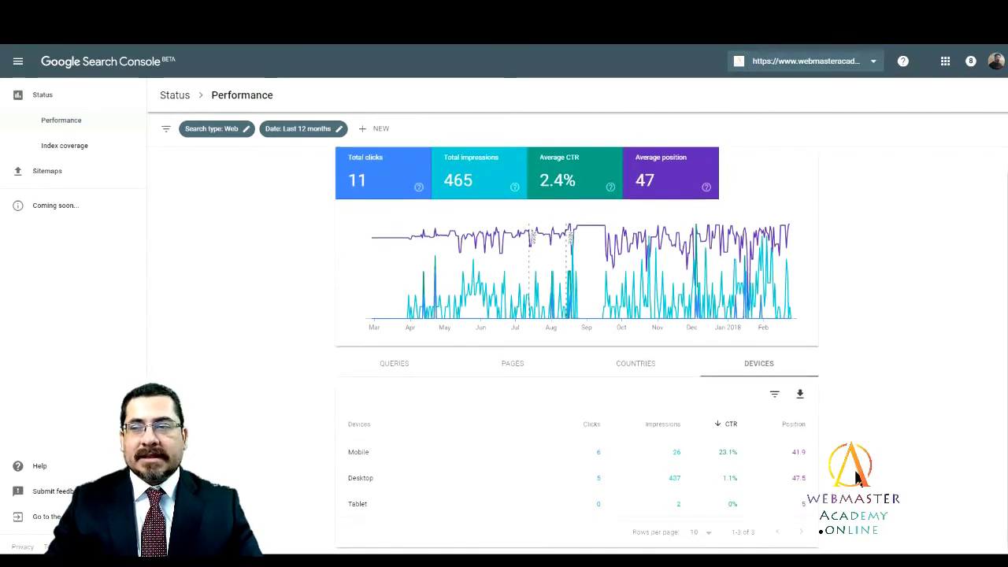
{"action": "scroll", "coordinate": [857, 481], "scroll_direction": "up", "scroll_amount": 1}
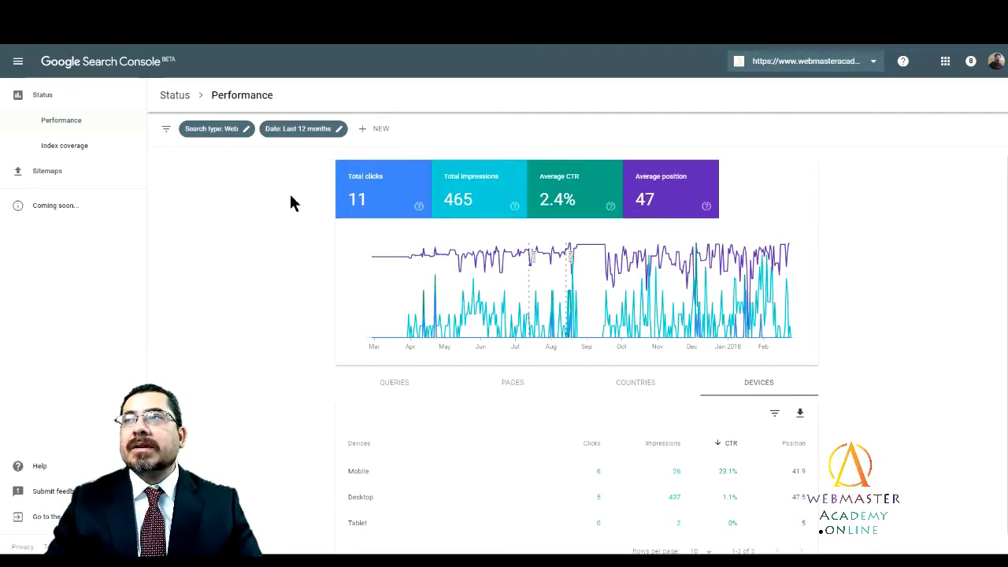
Open the Sitemaps report, view the details of /sitemap.xml and return to the submitted sitemaps list
{"action": "left_click", "coordinate": [48, 171]}
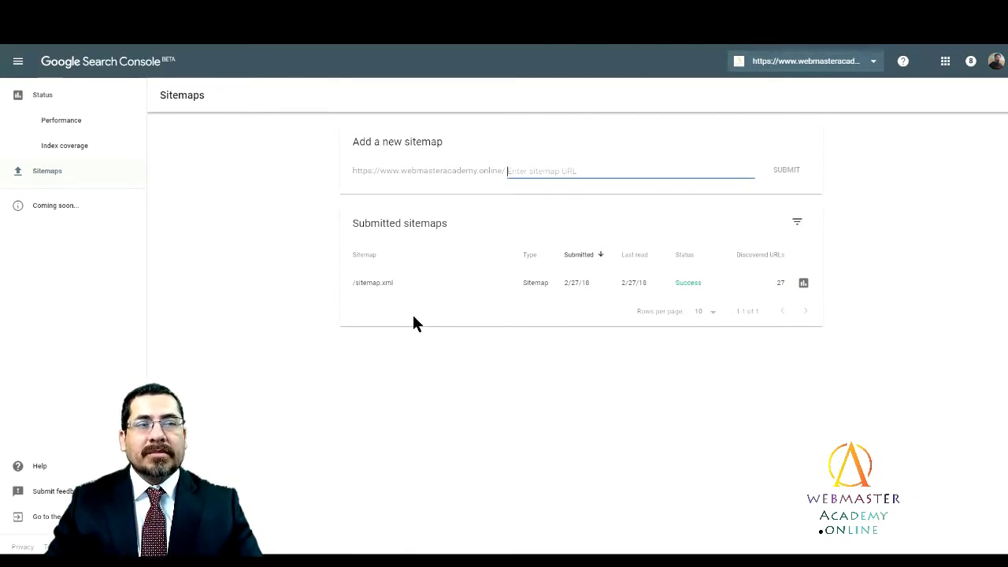
{"action": "left_click", "coordinate": [484, 355]}
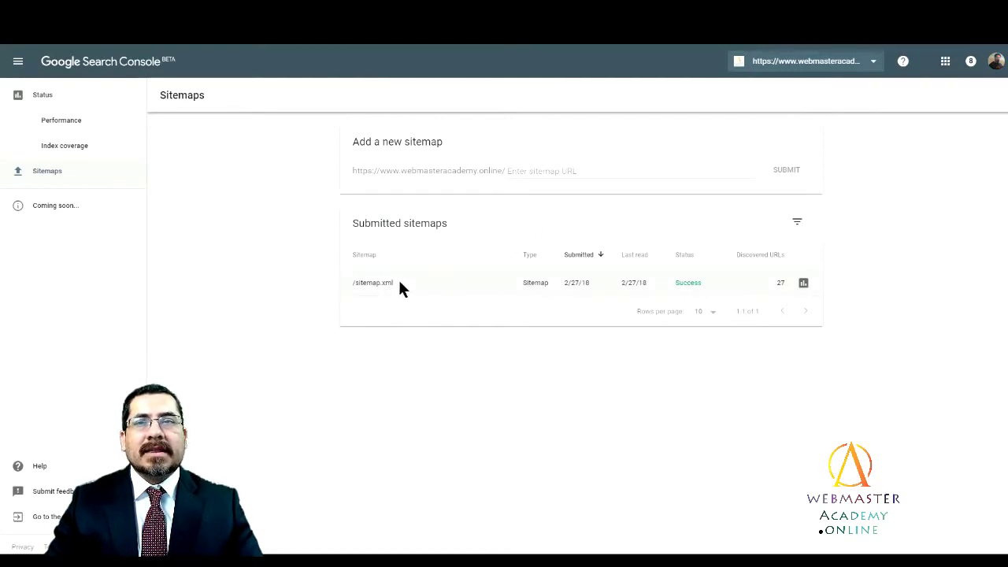
{"action": "left_click_drag", "start_coordinate": [400, 283], "coordinate": [352, 284]}
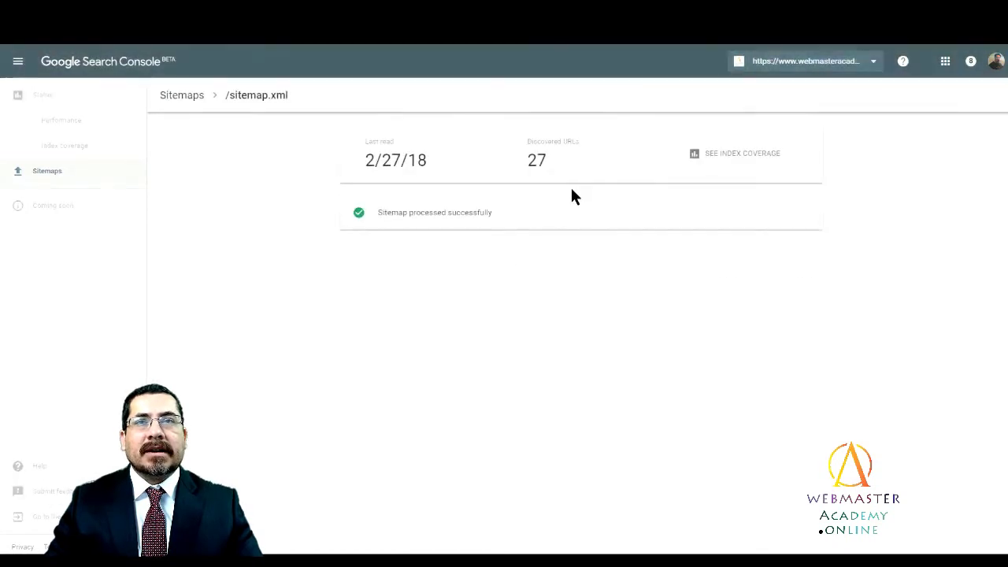
{"action": "left_click", "coordinate": [57, 179]}
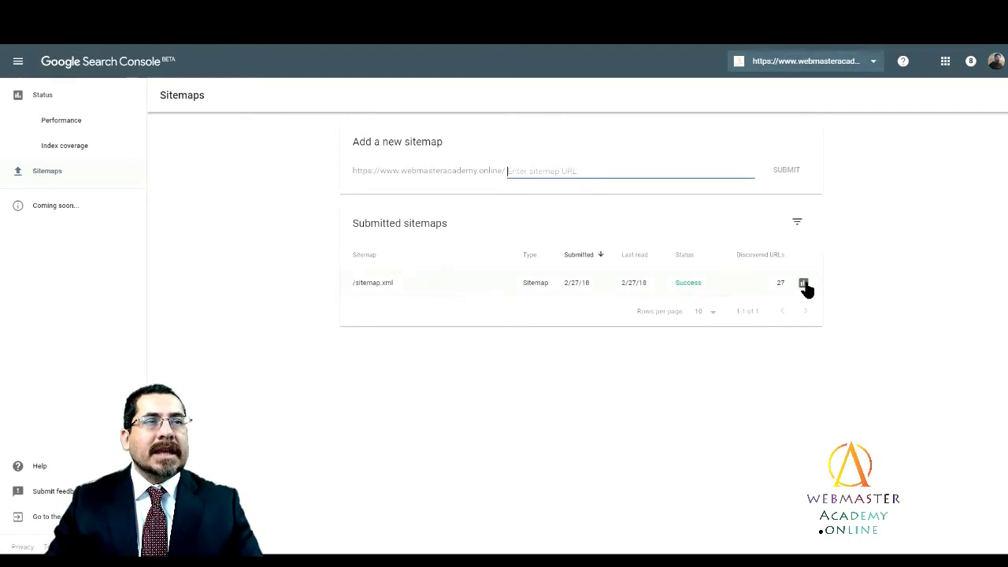
{"action": "left_click", "coordinate": [890, 313]}
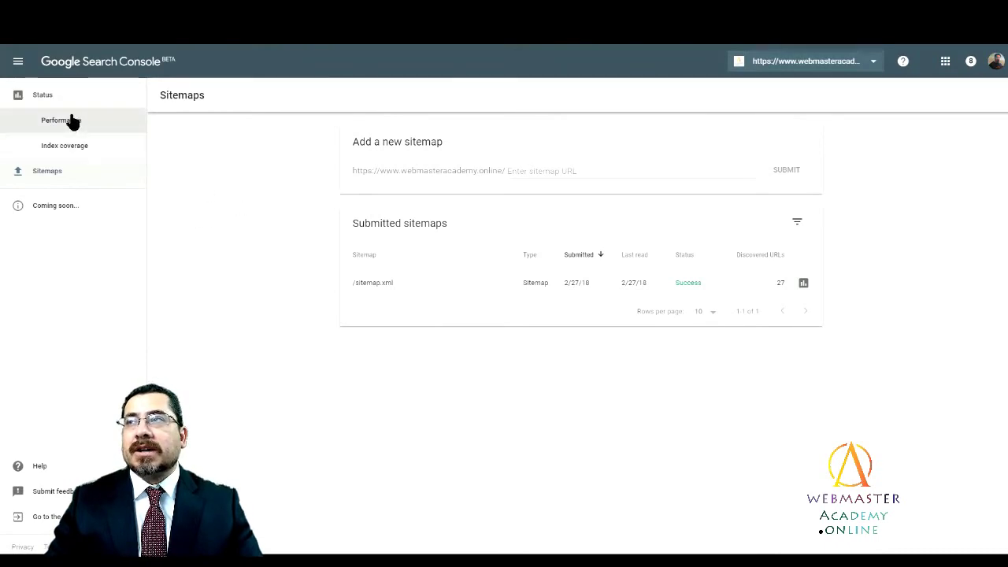
View the "Coming soon" help article about reports missing in the new Search Console and return to the Sitemaps report
{"action": "left_click", "coordinate": [75, 206]}
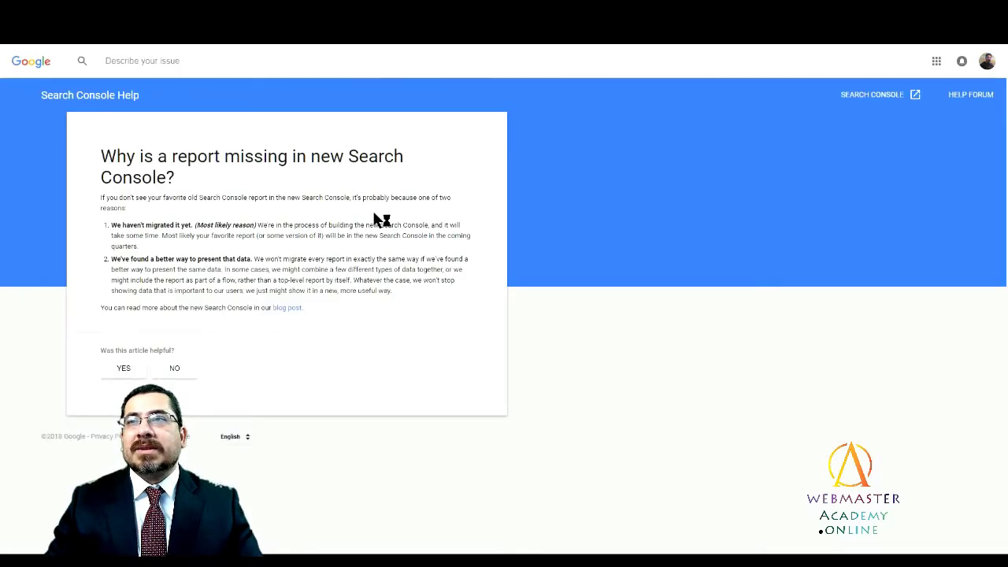
{"action": "left_click", "coordinate": [396, 9]}
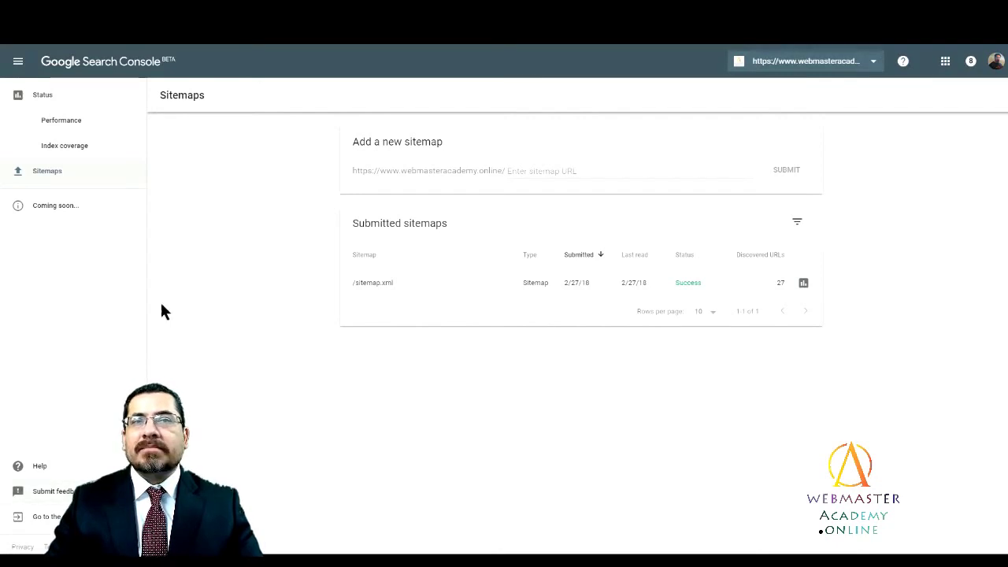
Open the Performance report and show average CTR and average position together with total clicks and total impressions in the chart
{"action": "left_click", "coordinate": [53, 115]}
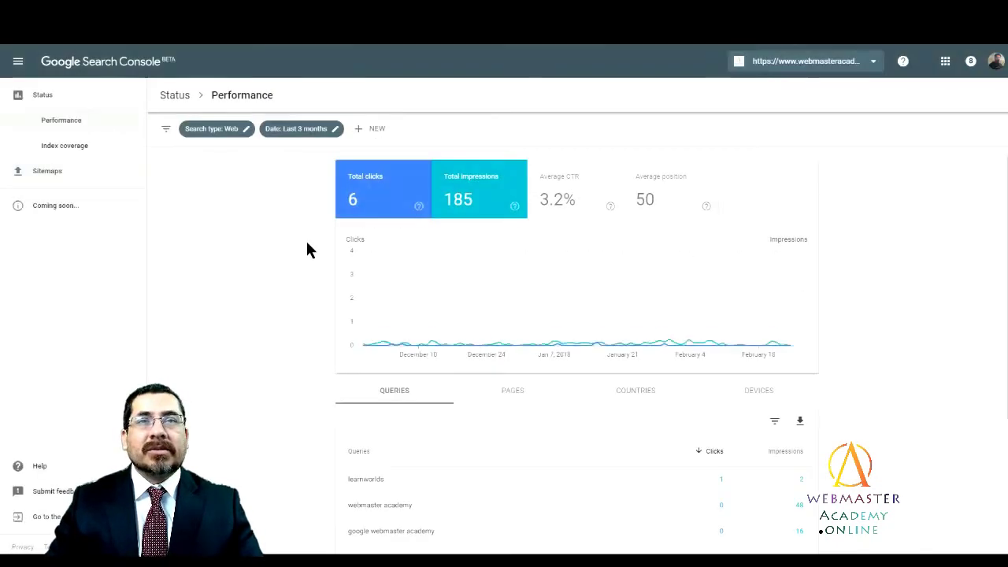
{"action": "left_click", "coordinate": [482, 210]}
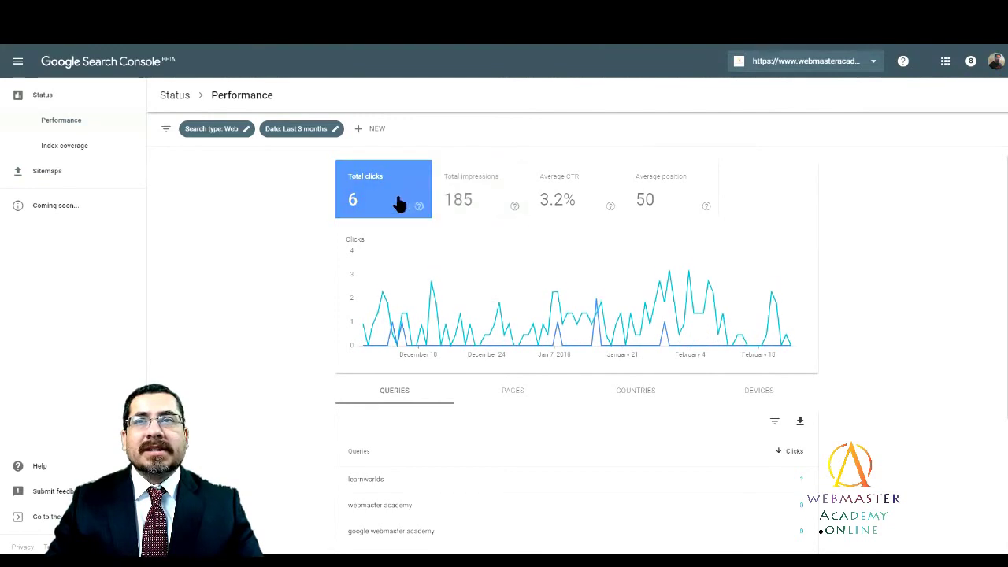
{"action": "left_click", "coordinate": [396, 197]}
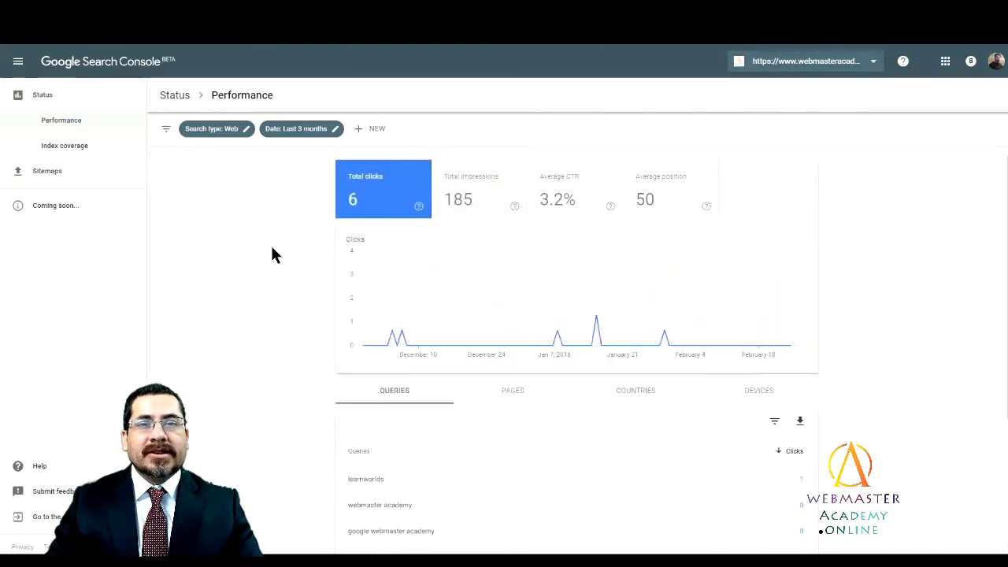
{"action": "left_click", "coordinate": [471, 212]}
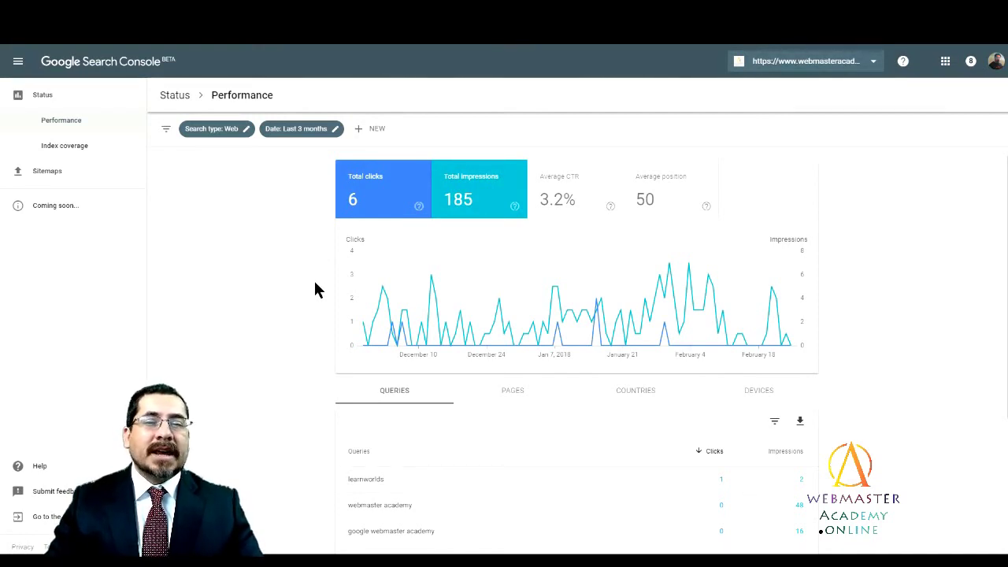
{"action": "left_click", "coordinate": [587, 173]}
{"action": "left_click", "coordinate": [704, 207]}
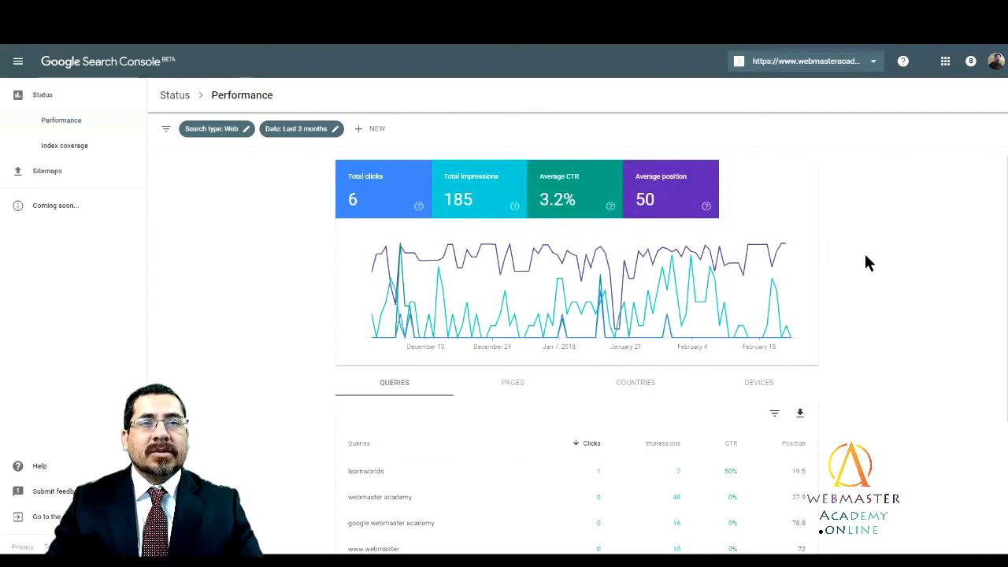